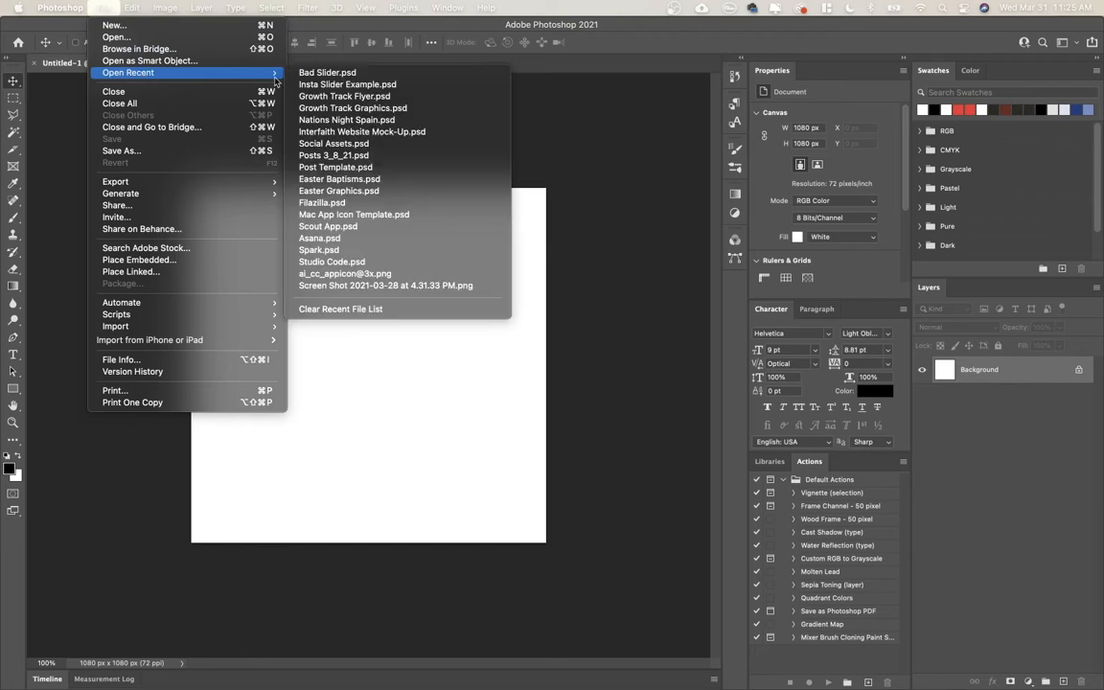
Open the recent file Bad Slider.psd and place the Downloads interior photo of the window and chairs in Slider 1, scaled to about 107%.
click(326, 74)
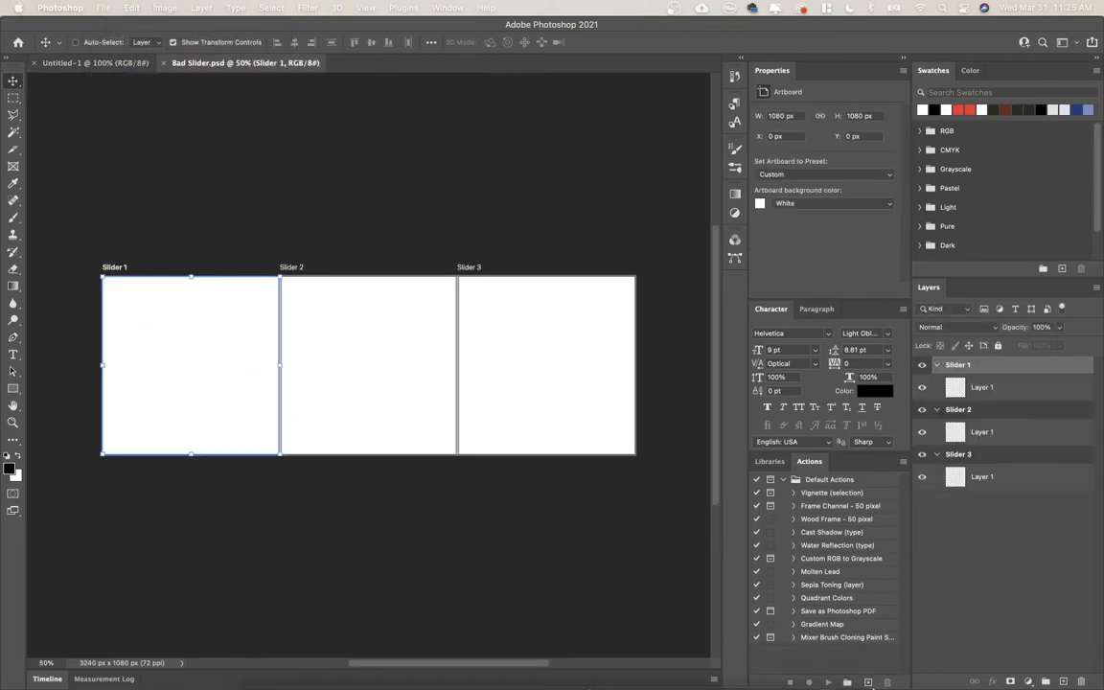
click(826, 671)
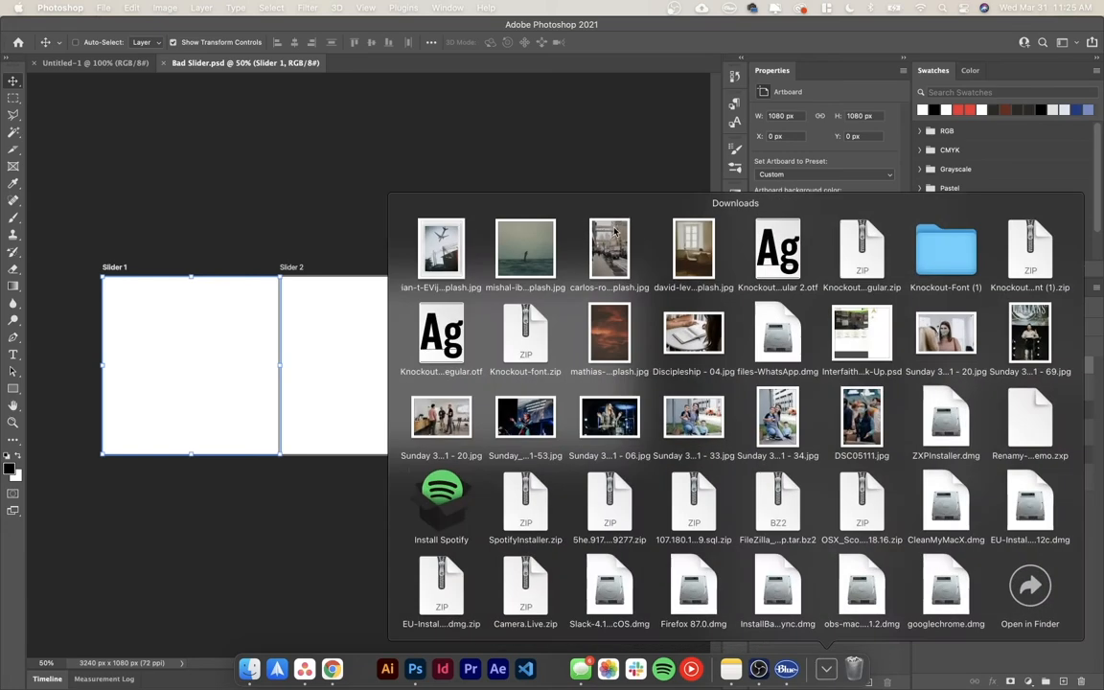
drag(704, 259, 634, 365)
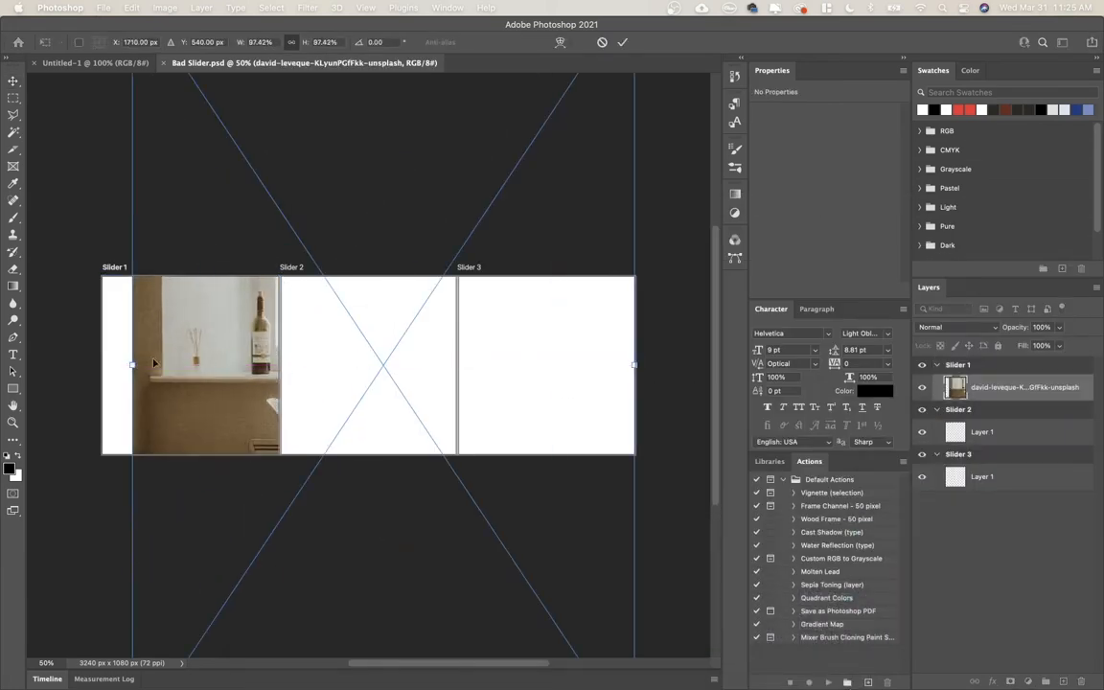
drag(133, 364, 95, 364)
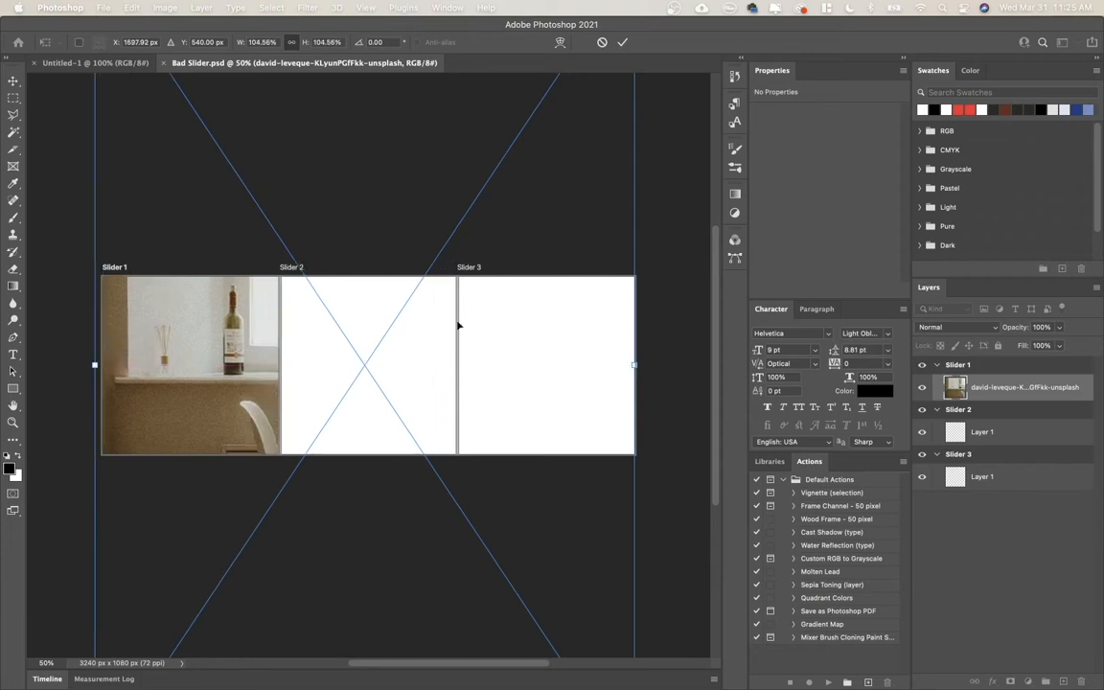
drag(631, 365, 648, 365)
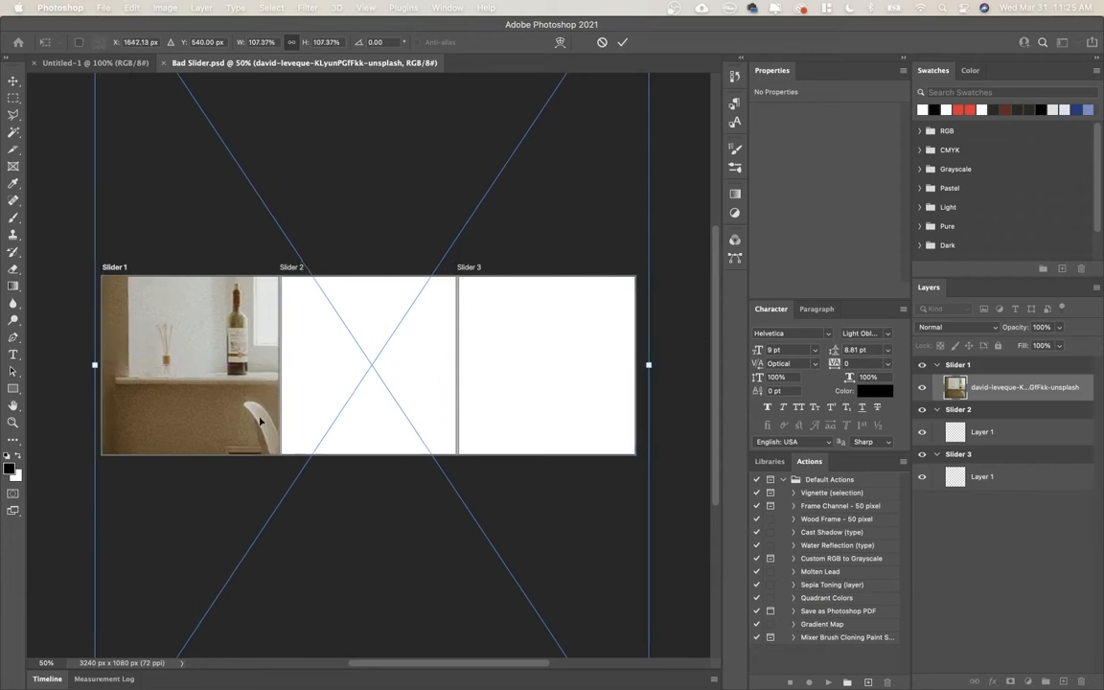
key(Return)
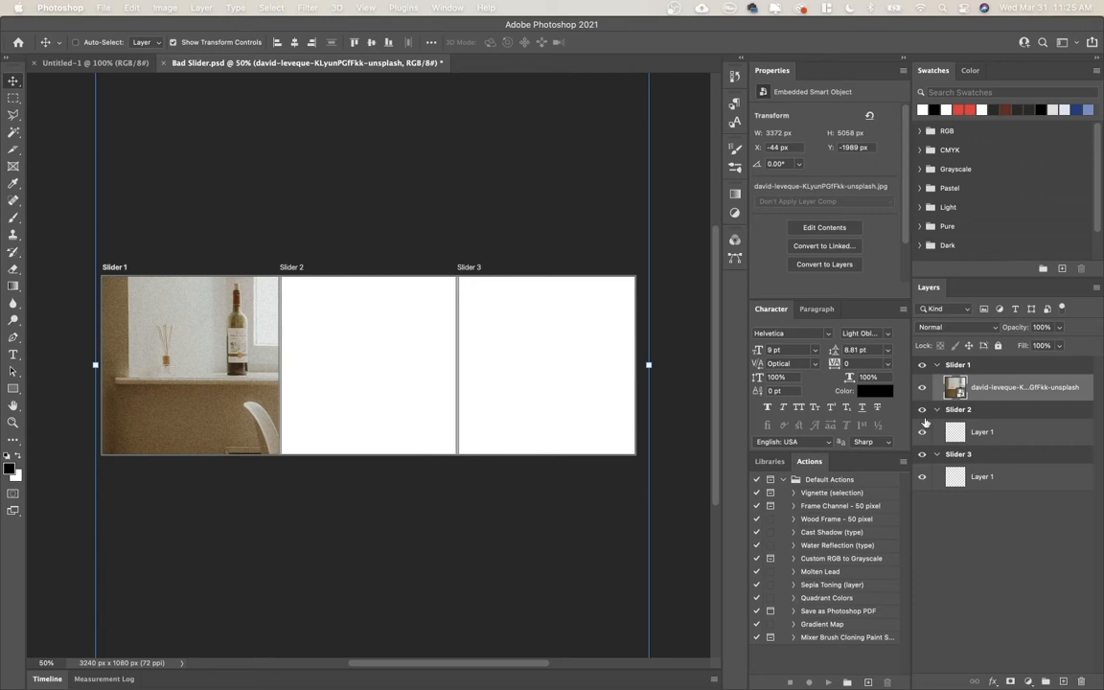
Duplicate the photo into the Slider 2 artboard and shift the copy to X -1124 px so it continues the Slider 1 image.
drag(965, 387, 978, 424)
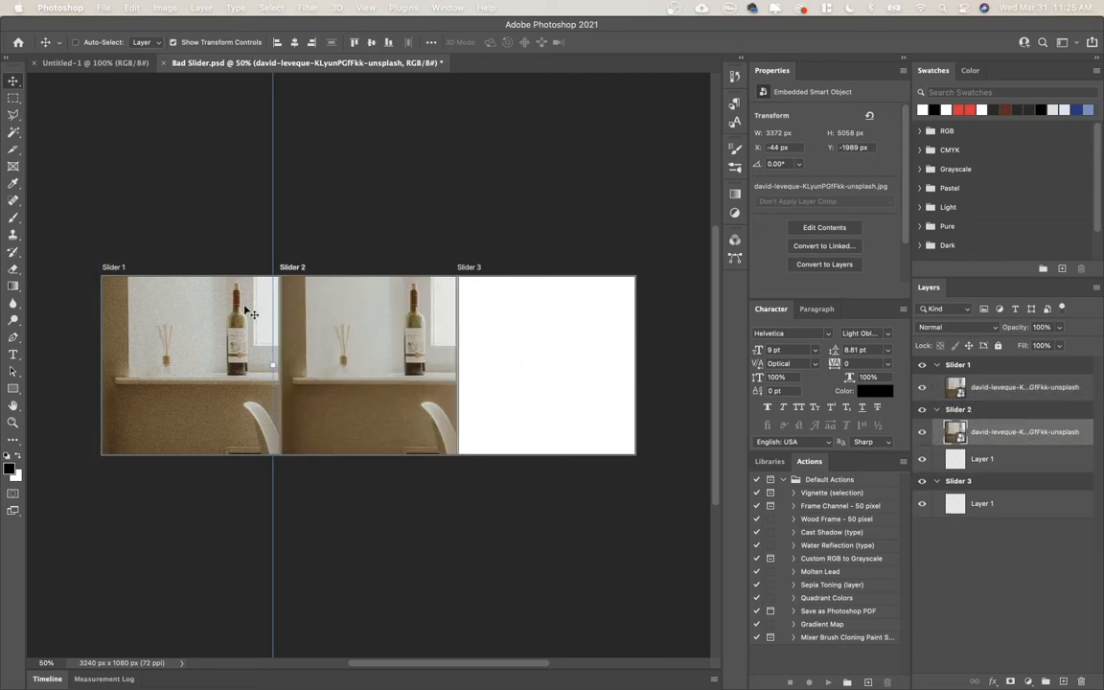
drag(349, 311, 229, 315)
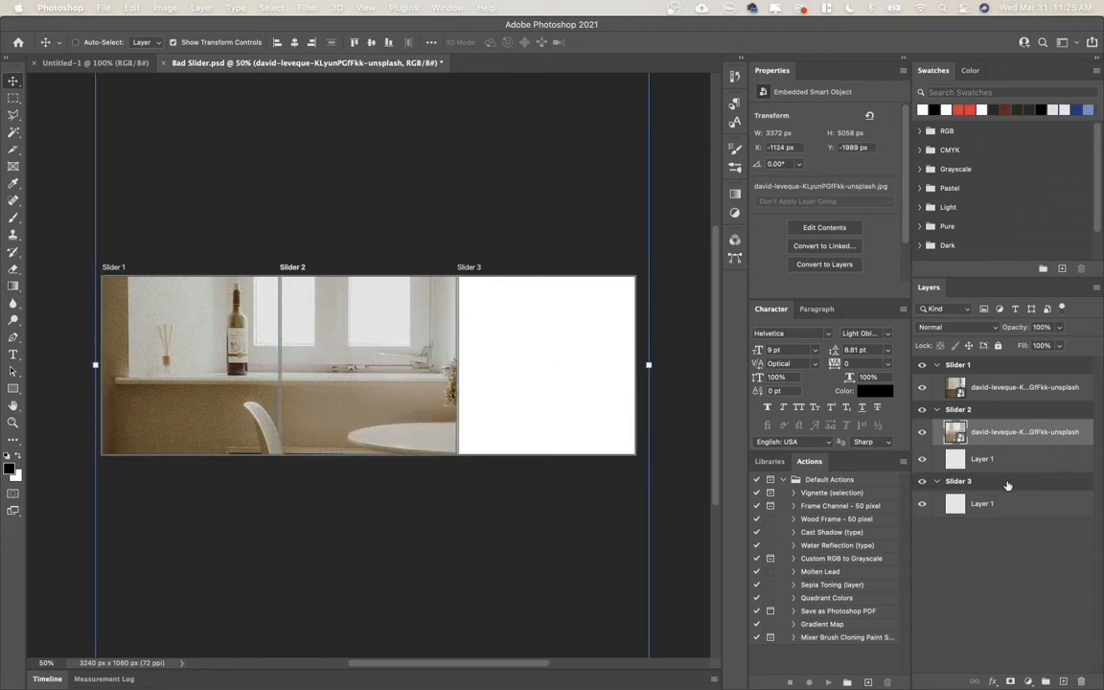
click(998, 578)
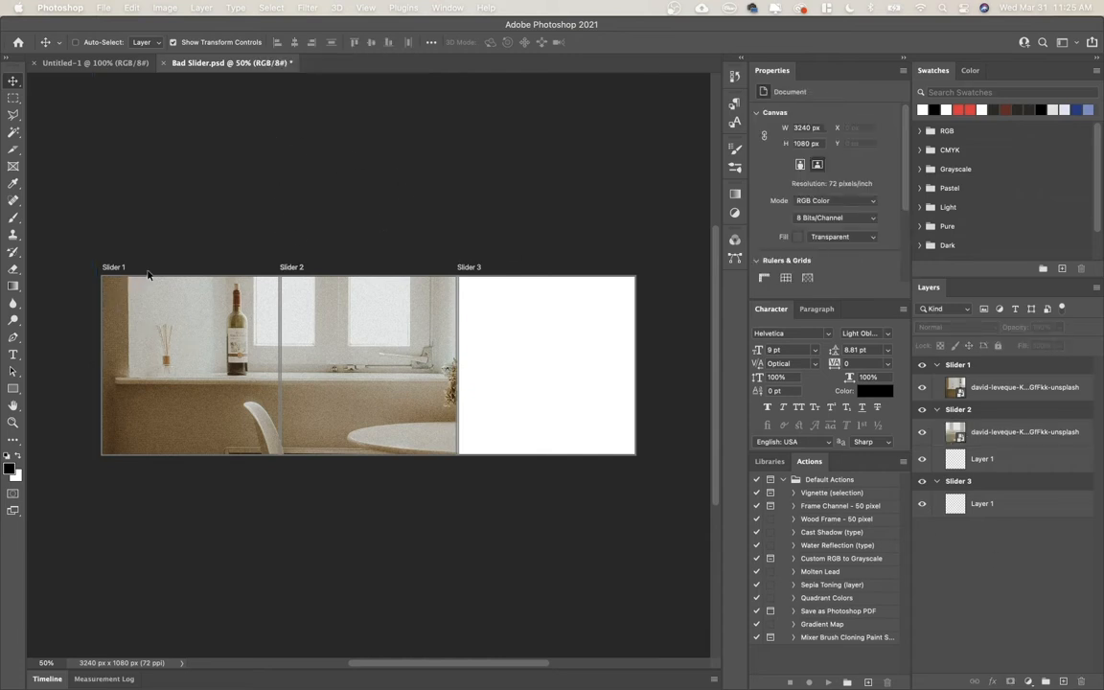
Close Bad Slider.psd without saving the changes.
click(163, 63)
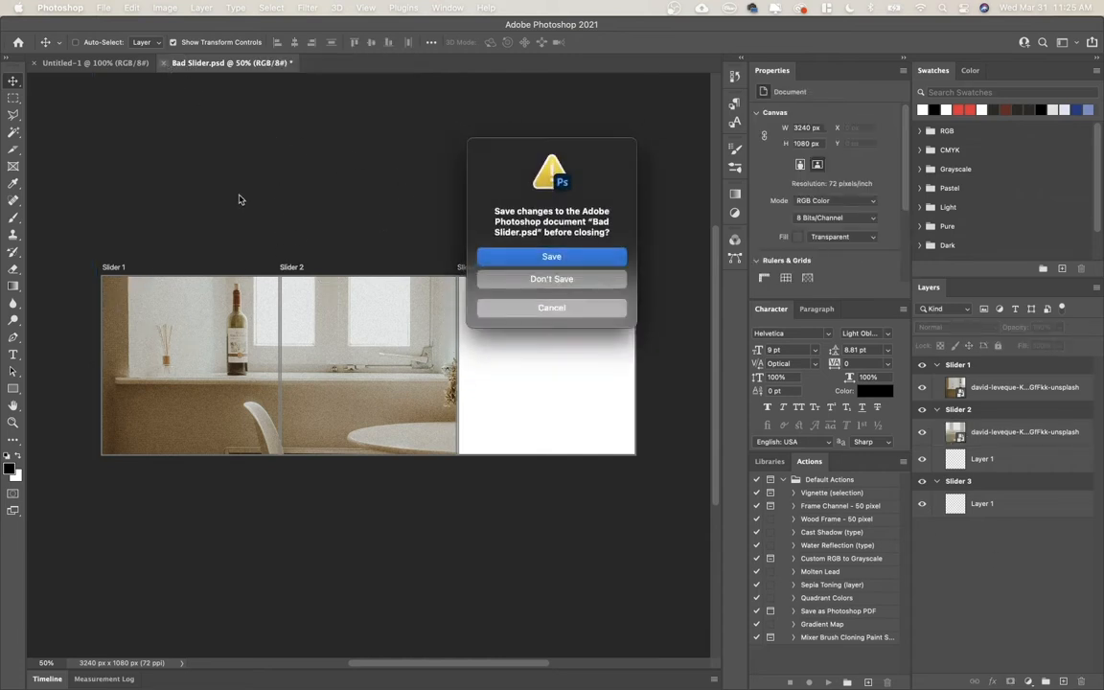
click(552, 279)
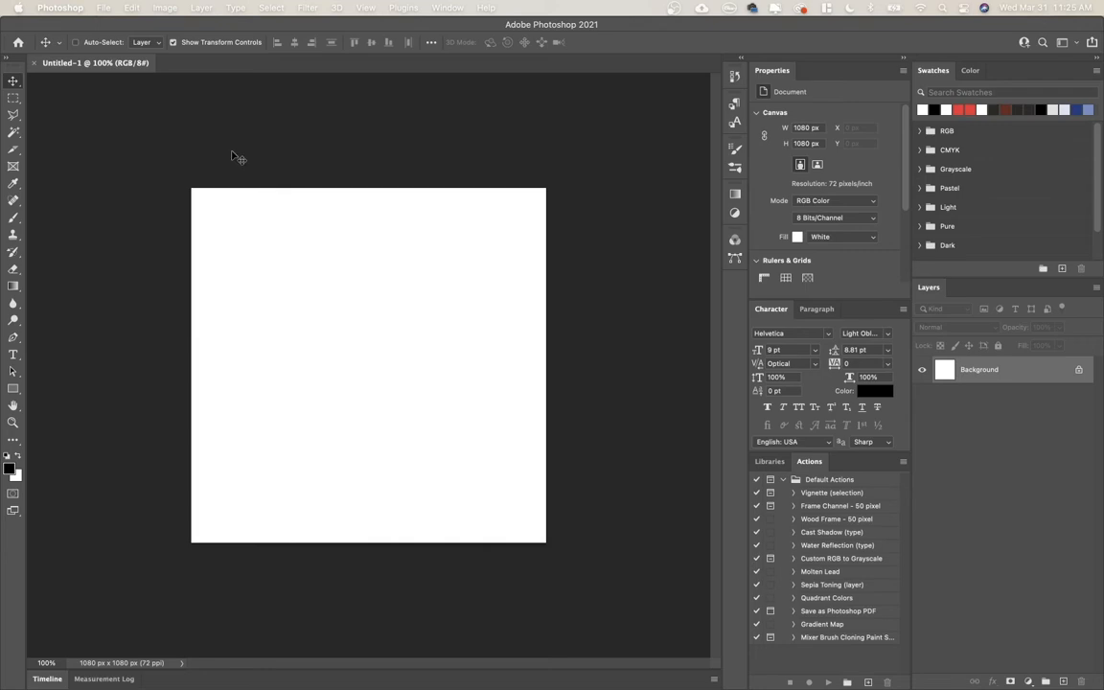
Create a new white RGB document at 72 ppi with a width of 1080*3 pixels and a height of 1080 pixels.
key(super+n)
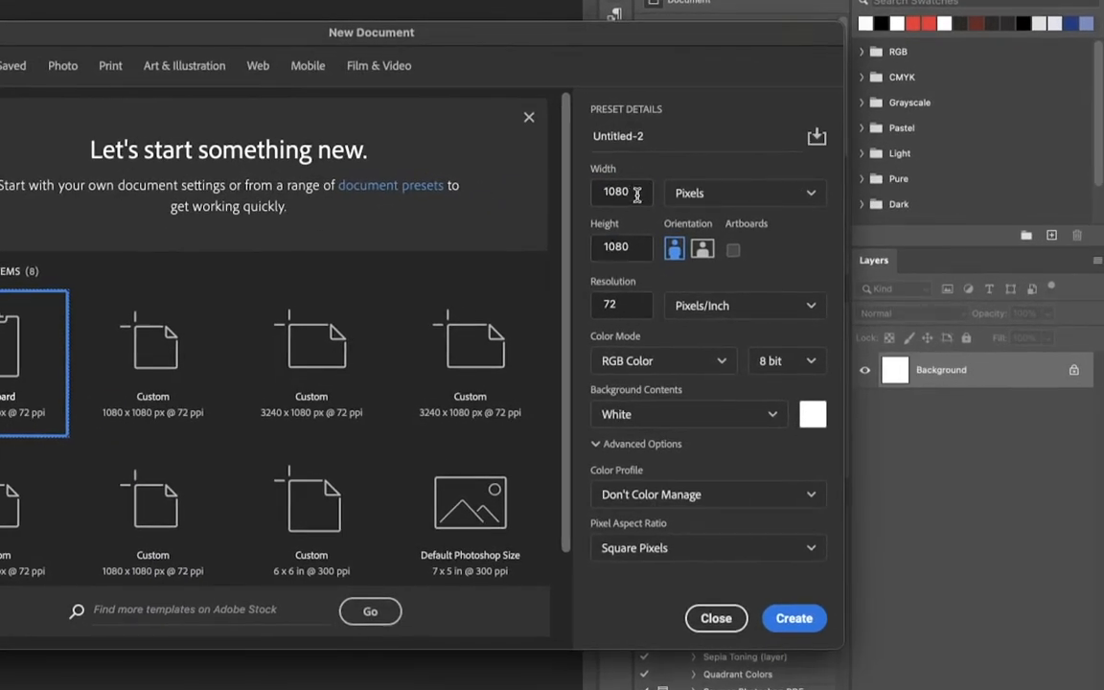
double_click(639, 191)
click(639, 191)
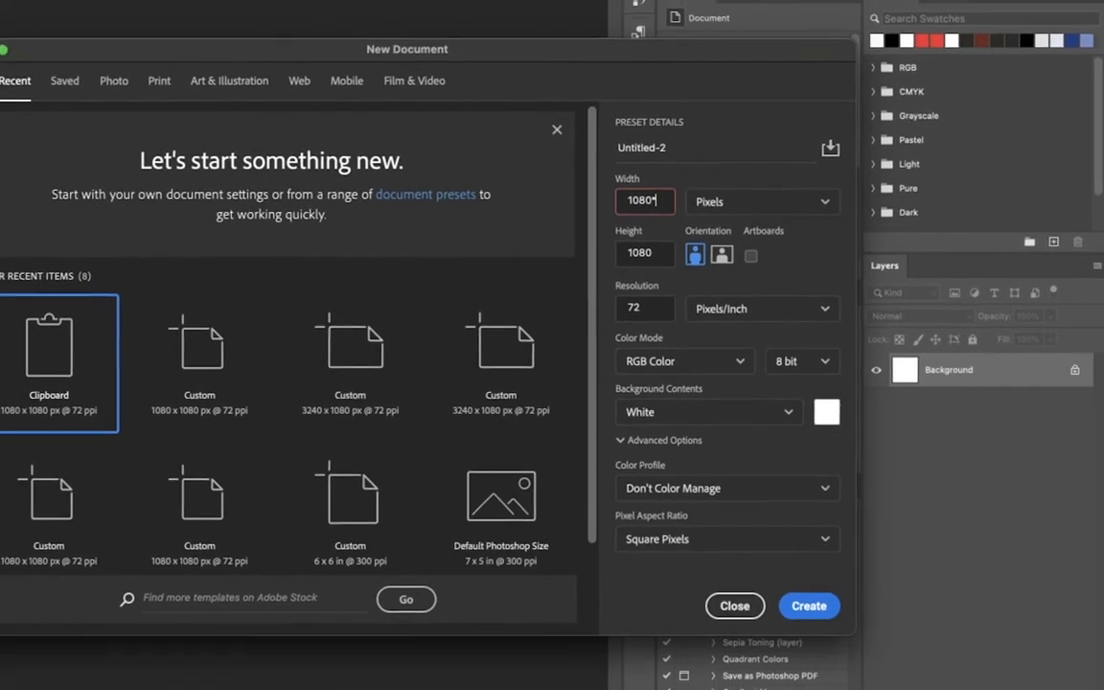
text(*3)
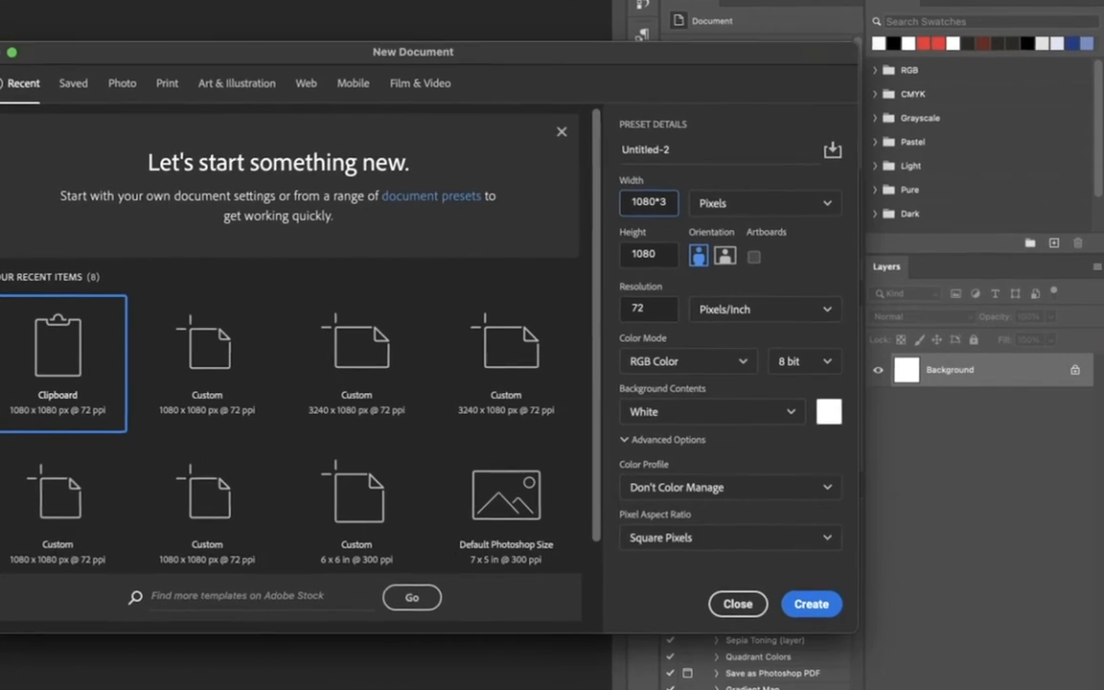
key(Return)
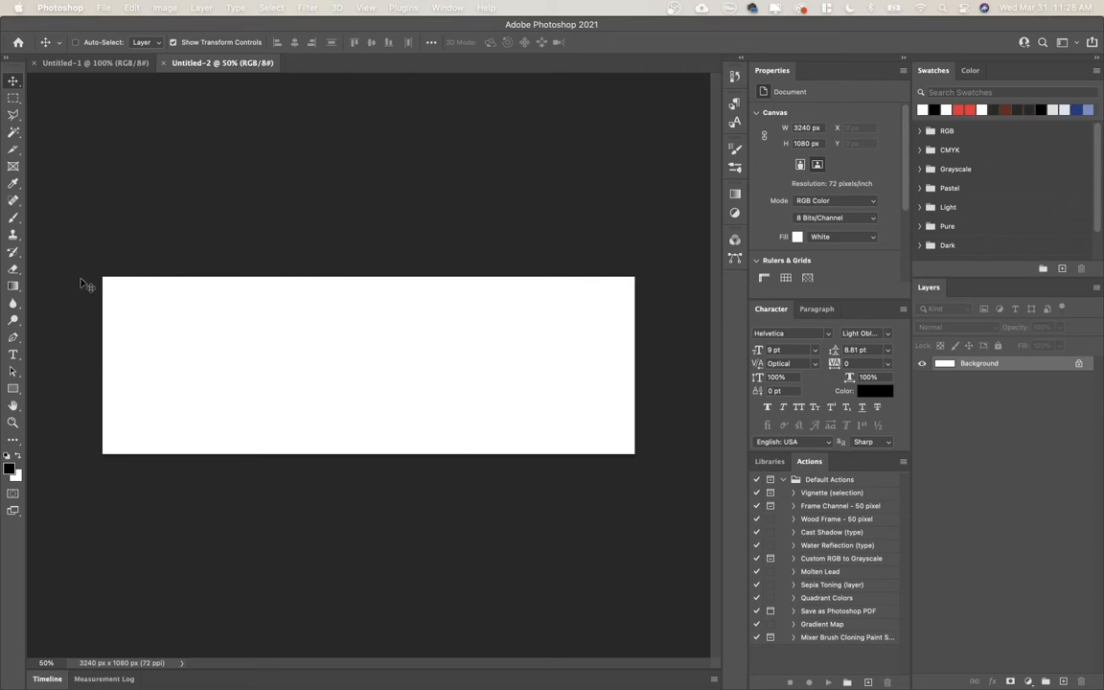
Cycle through the Crop, Perspective Crop and Slice tools, and activate the Slice tool.
key(c)
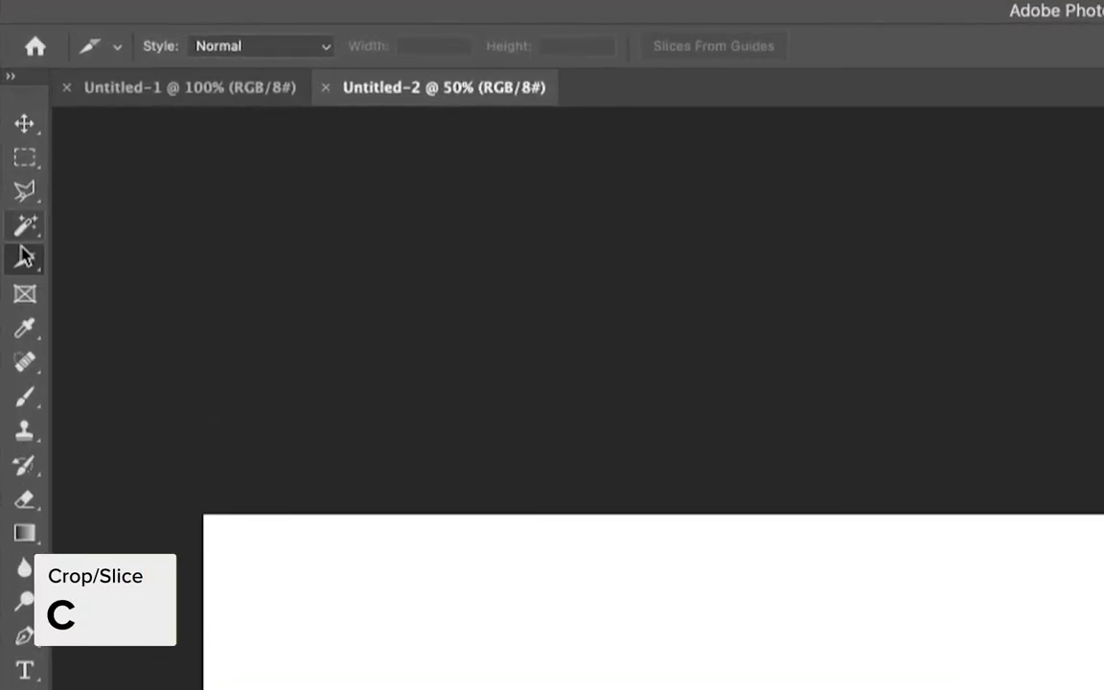
click(15, 152)
click(120, 257)
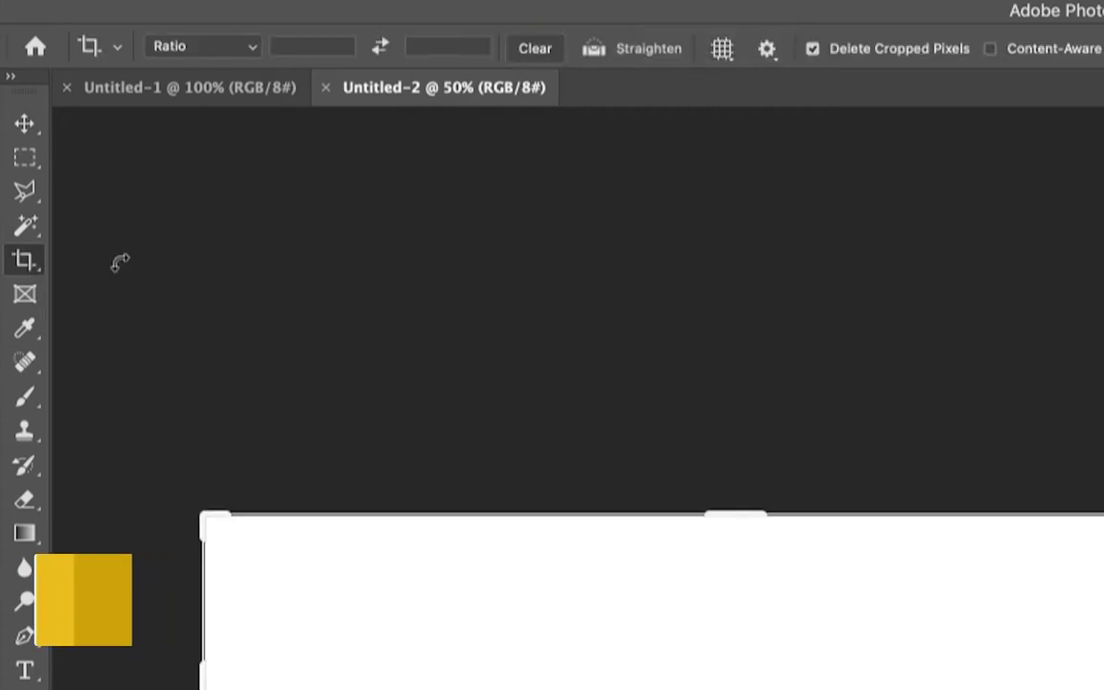
key(shift+c)
key(shift+c)
key(shift+c)
key(shift+c)
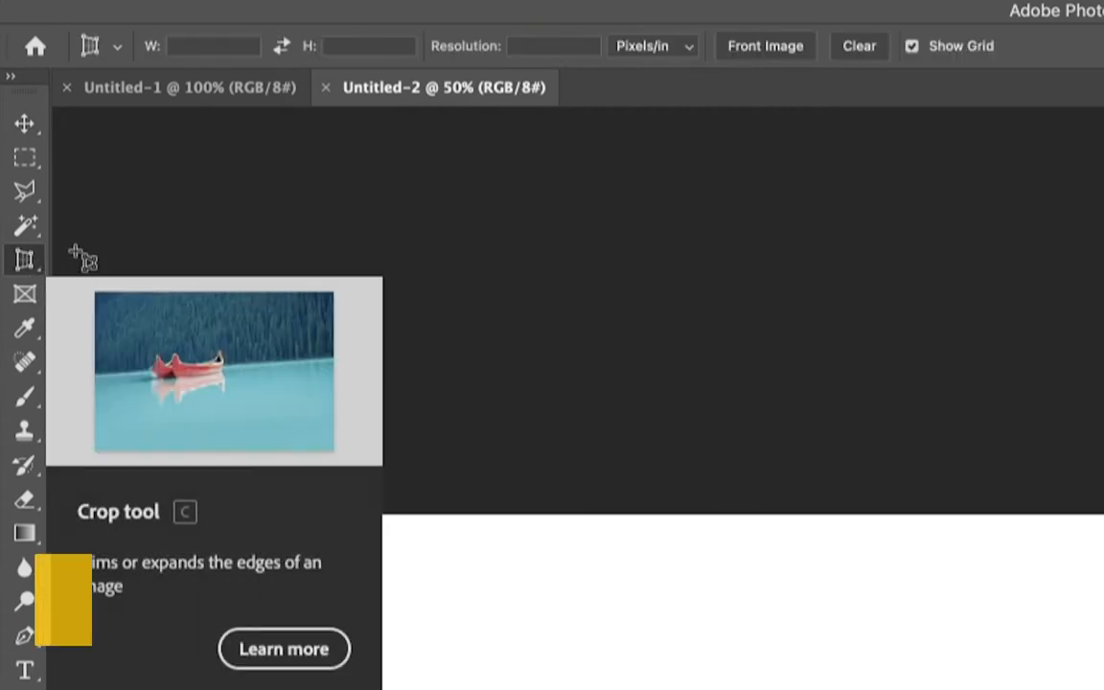
key(shift+c)
key(shift+c)
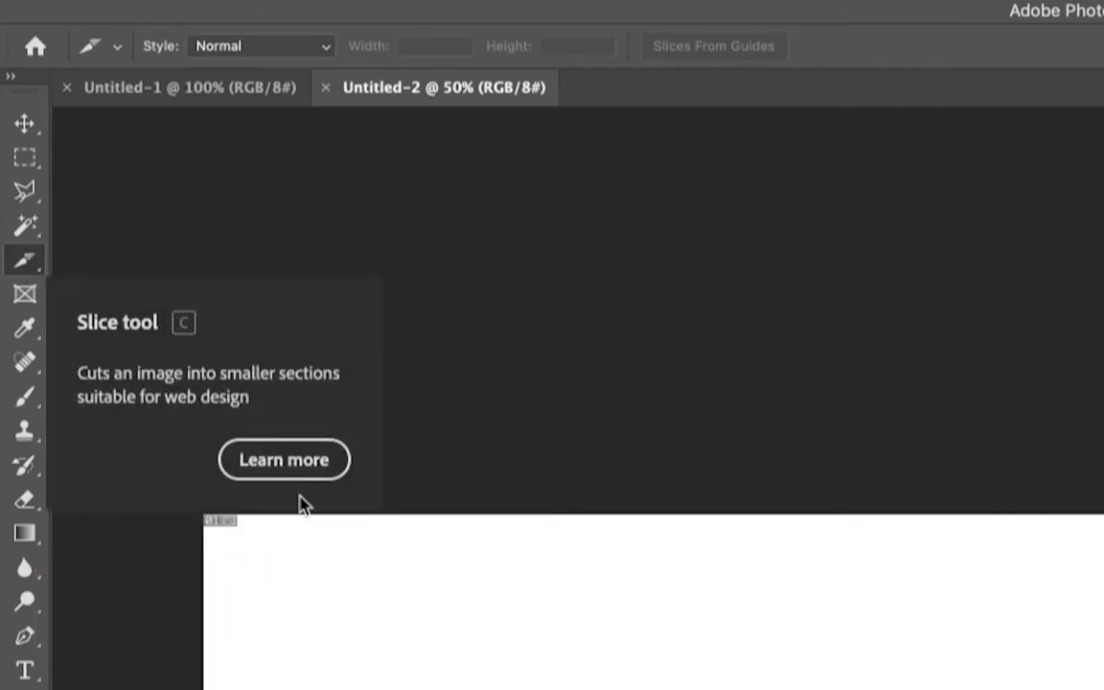
click(26, 262)
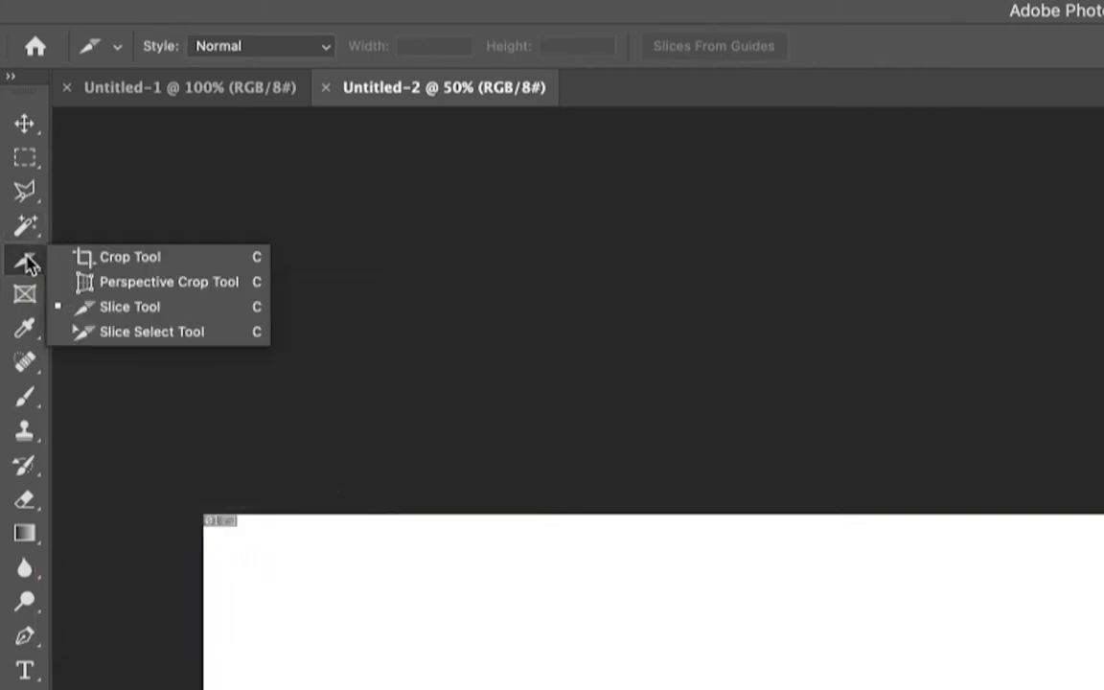
click(130, 309)
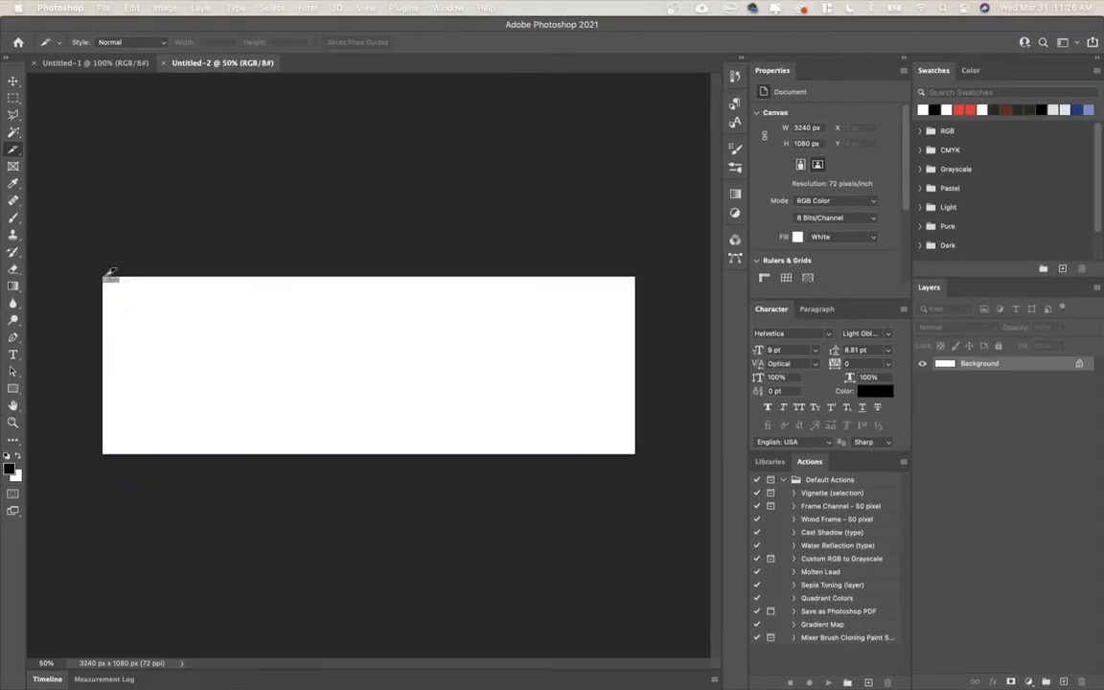
Divide the blank canvas into three equal square slices side by side, and return to the Move tool.
drag(107, 278, 290, 447)
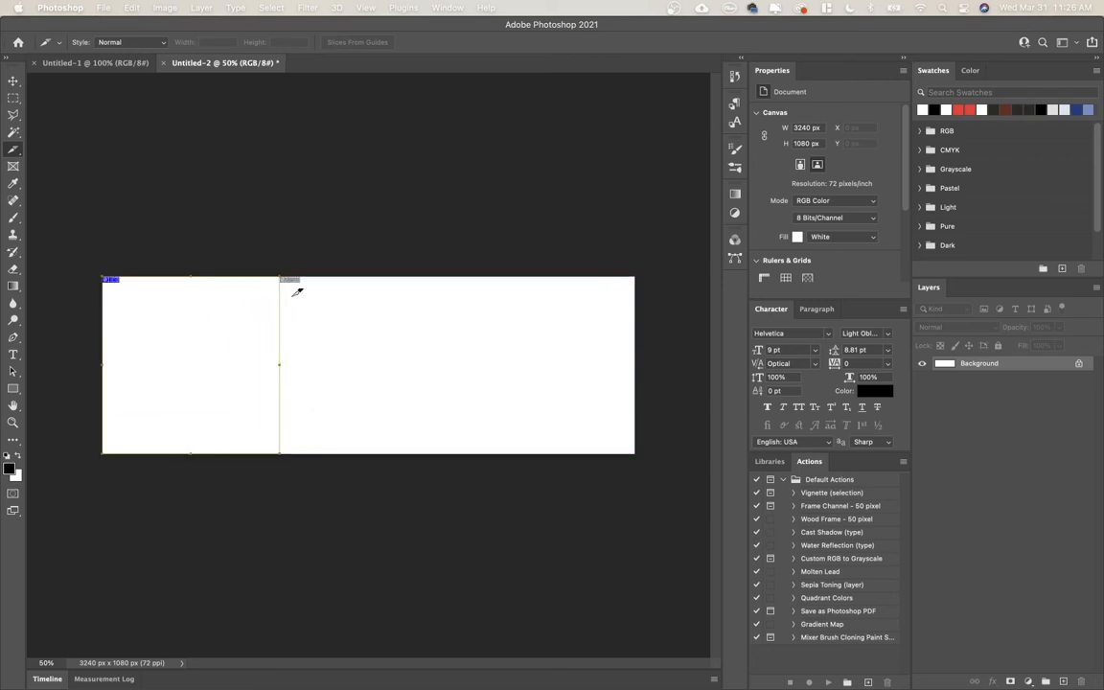
drag(284, 283, 452, 448)
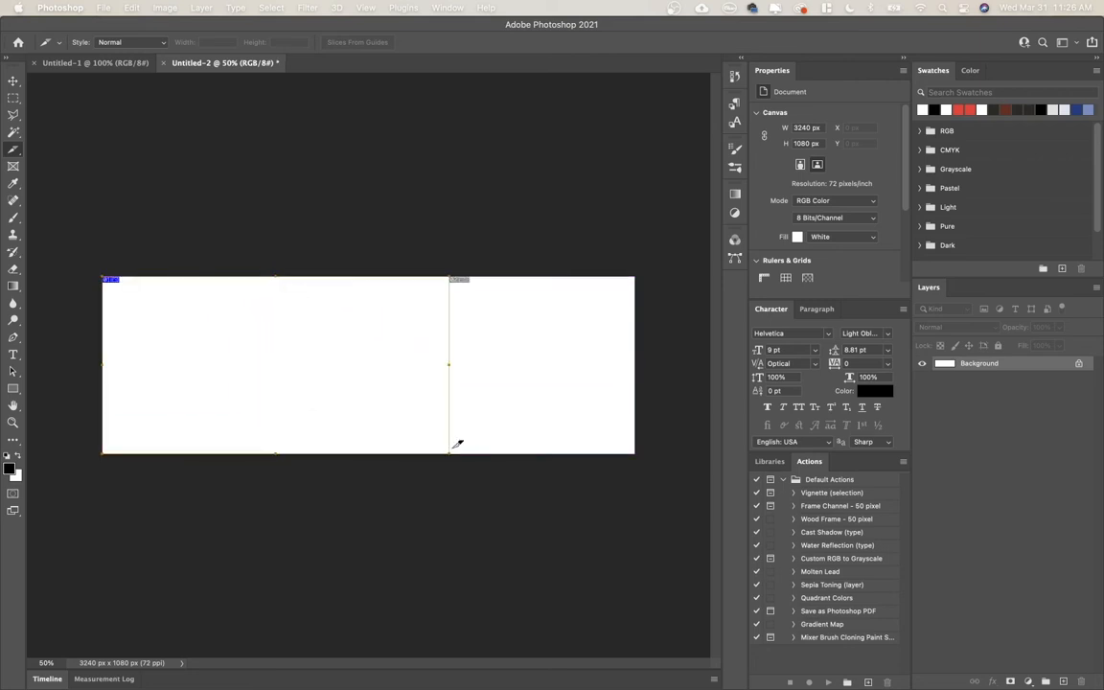
key(super+z)
drag(290, 275, 466, 443)
drag(472, 274, 634, 452)
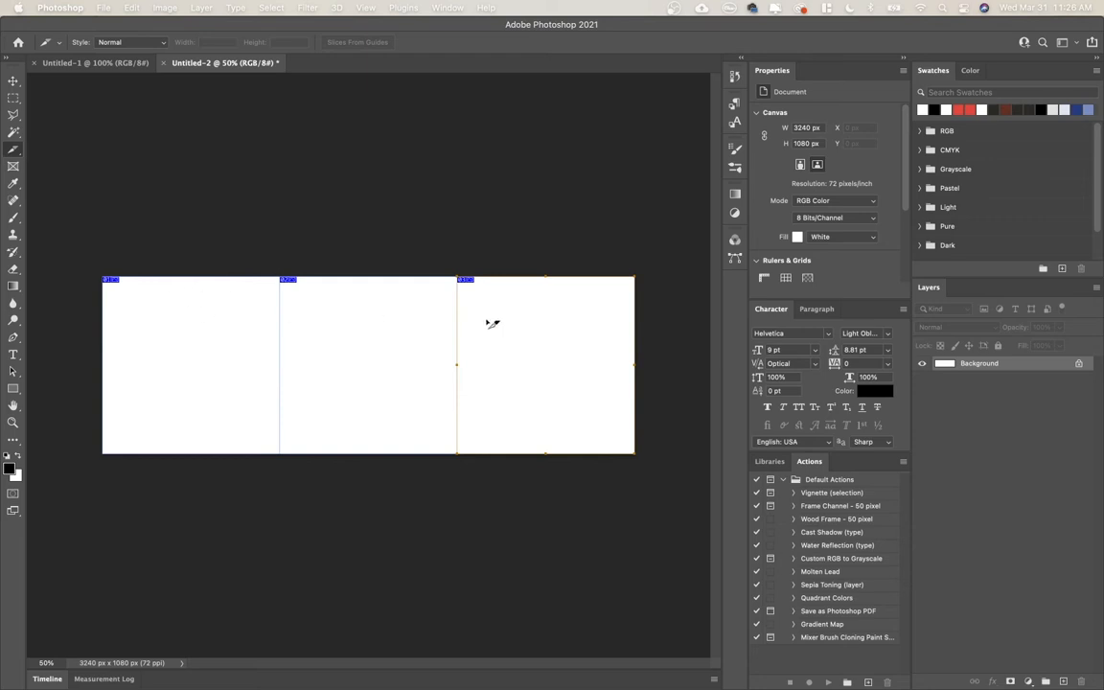
key(v)
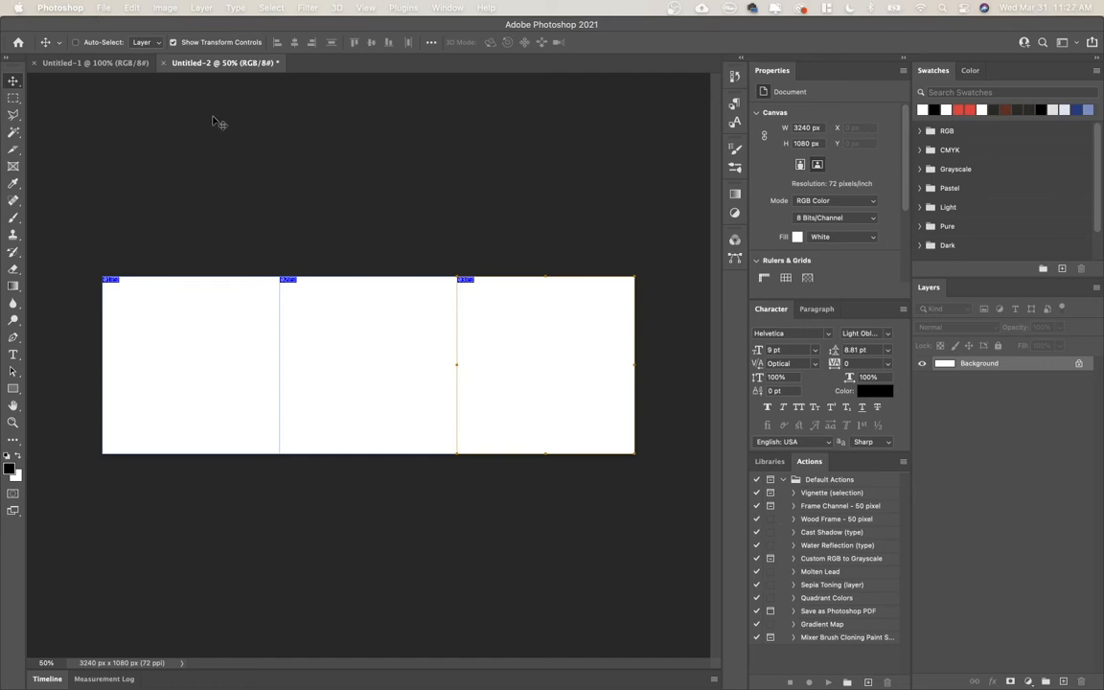
Open the recent file Insta Slider Example.psd and examine how its background, photos and text span the three slices.
click(108, 7)
mouse_move(144, 73)
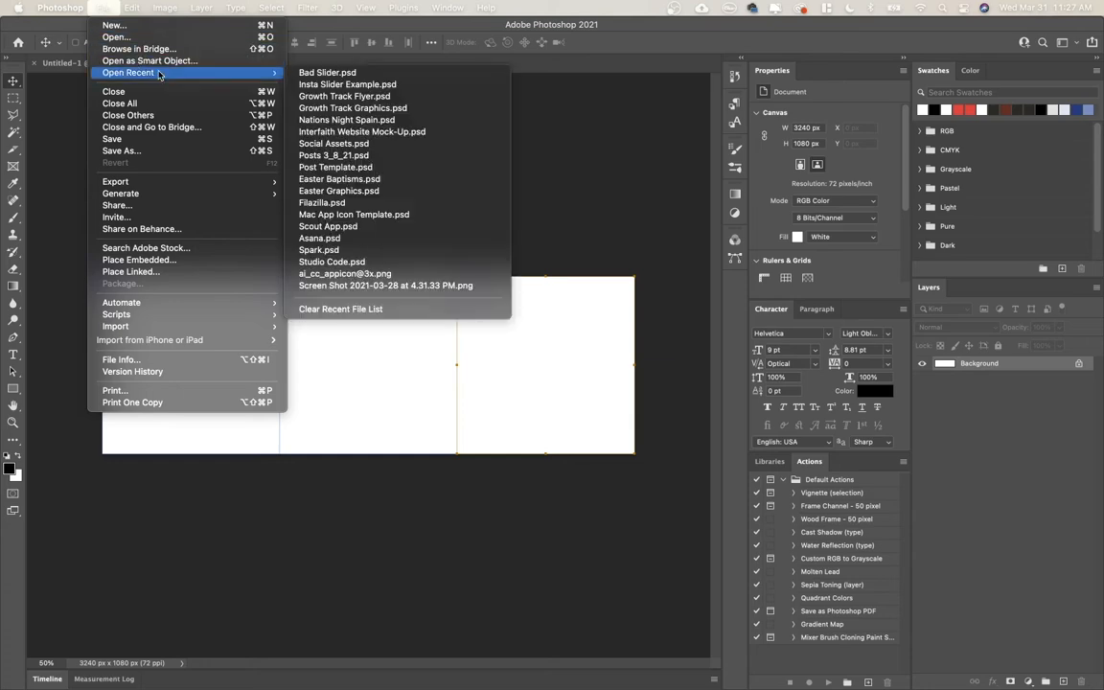
click(364, 84)
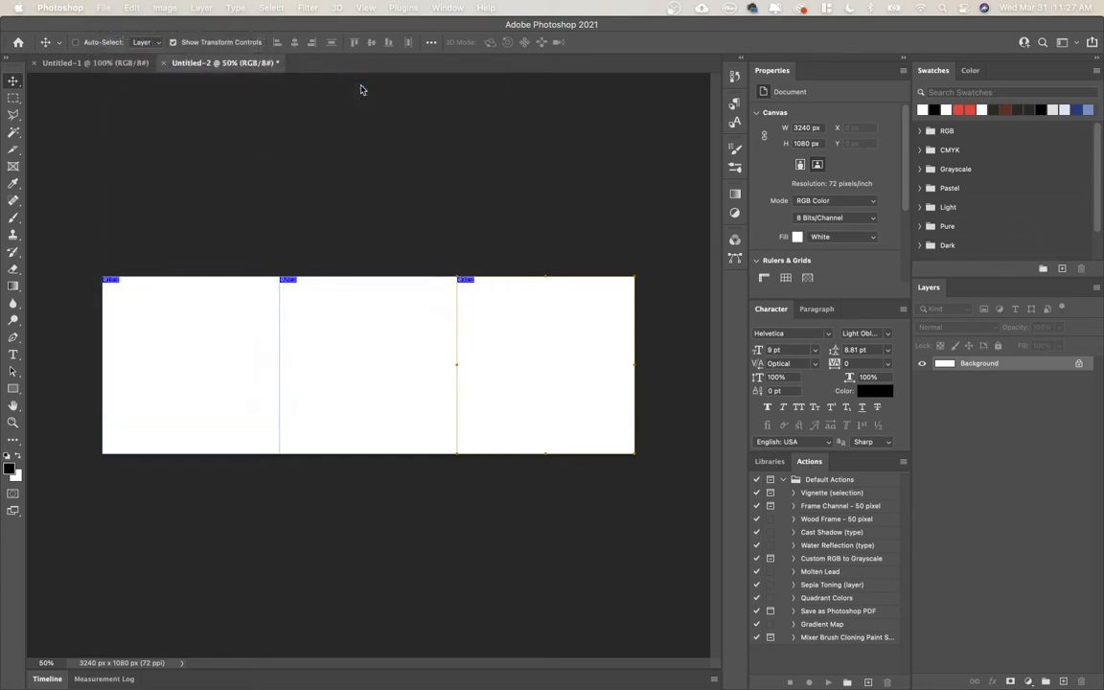
drag(236, 410, 273, 407)
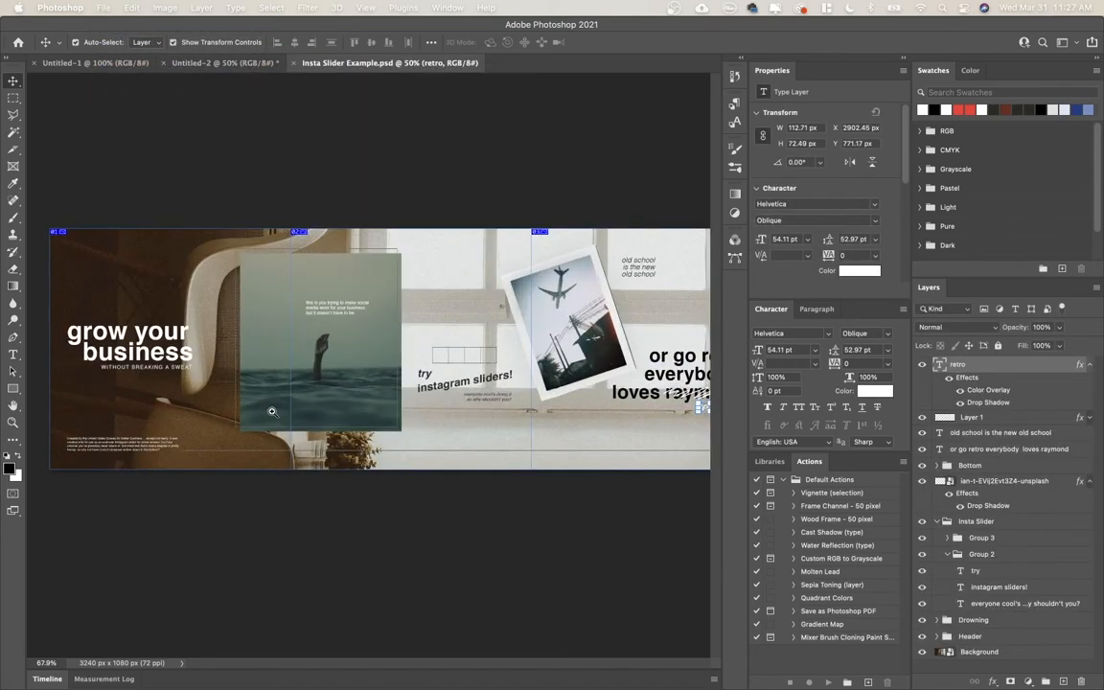
mouse_move(372, 382)
mouse_down()
mouse_move(250, 372)
mouse_move(357, 377)
mouse_up()
super+click(140, 268)
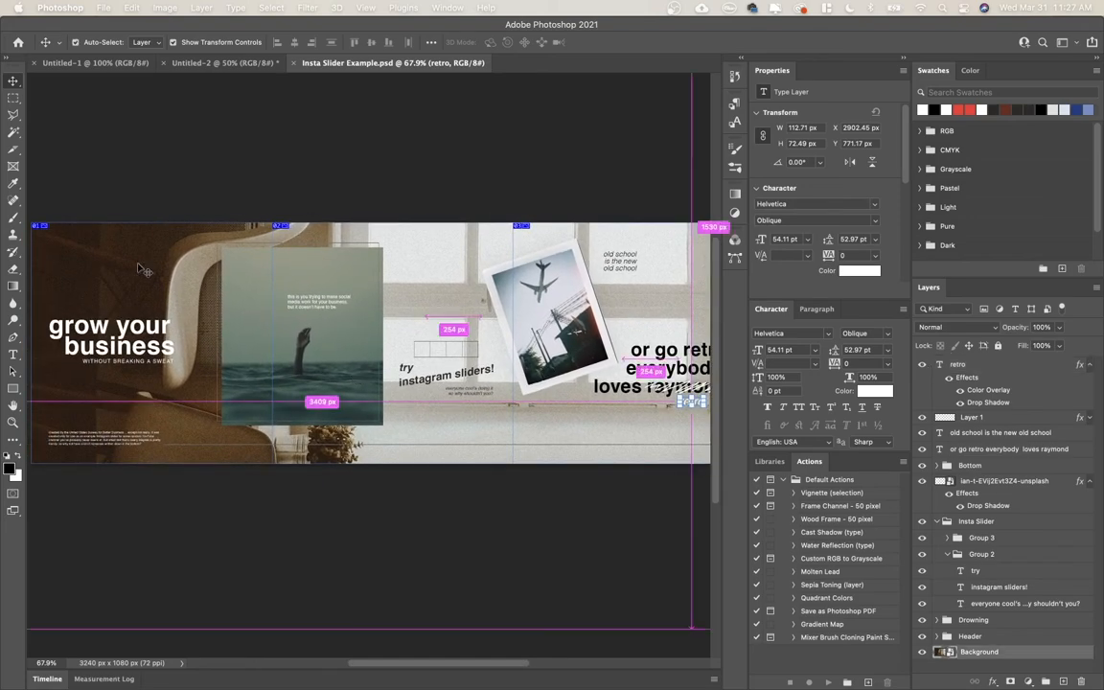
drag(138, 288, 234, 302)
drag(402, 314, 223, 240)
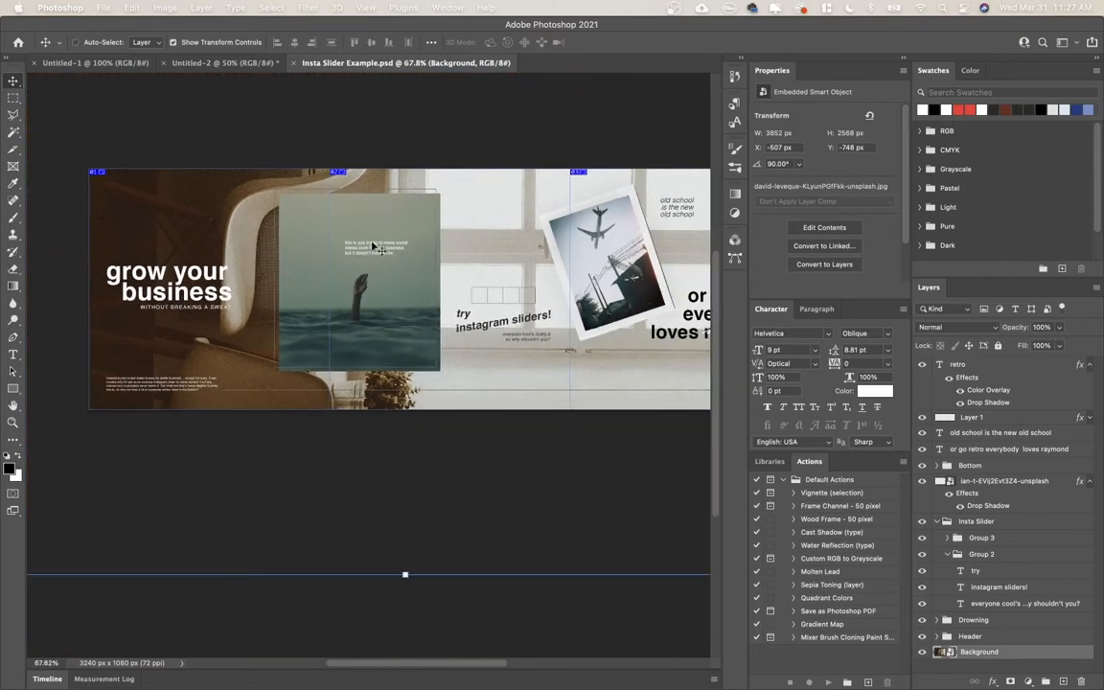
drag(547, 231, 487, 238)
Return to the sliced Untitled-2 document and place the interior photo of the window and chairs from Downloads on the canvas.
click(227, 65)
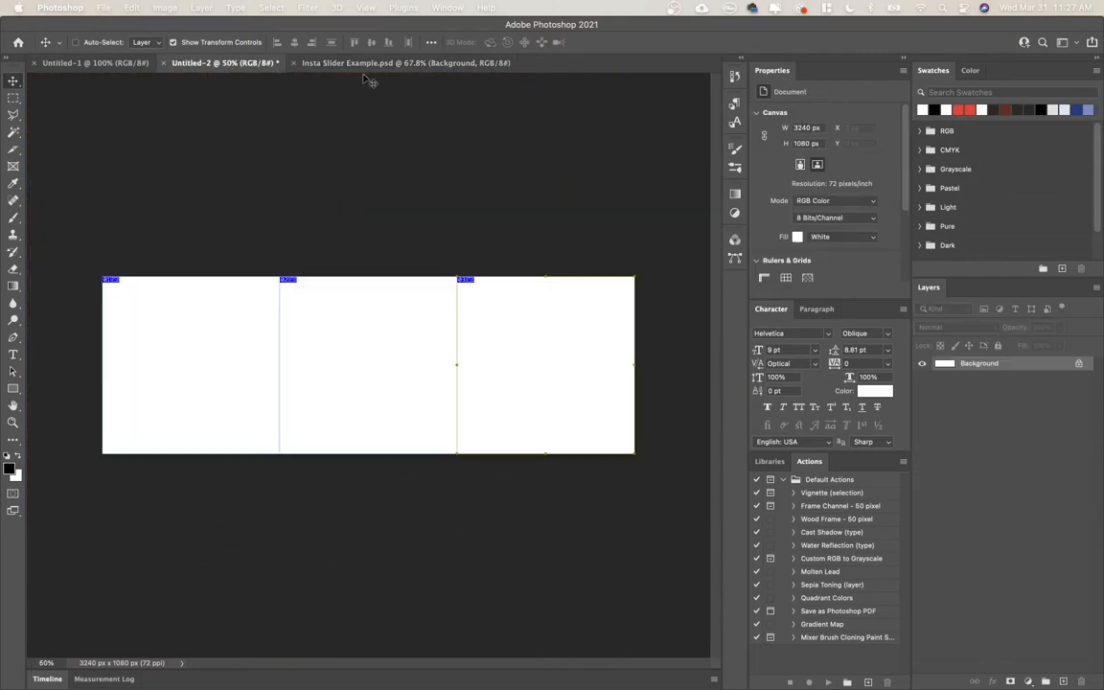
click(826, 669)
drag(693, 247, 375, 345)
key(Return)
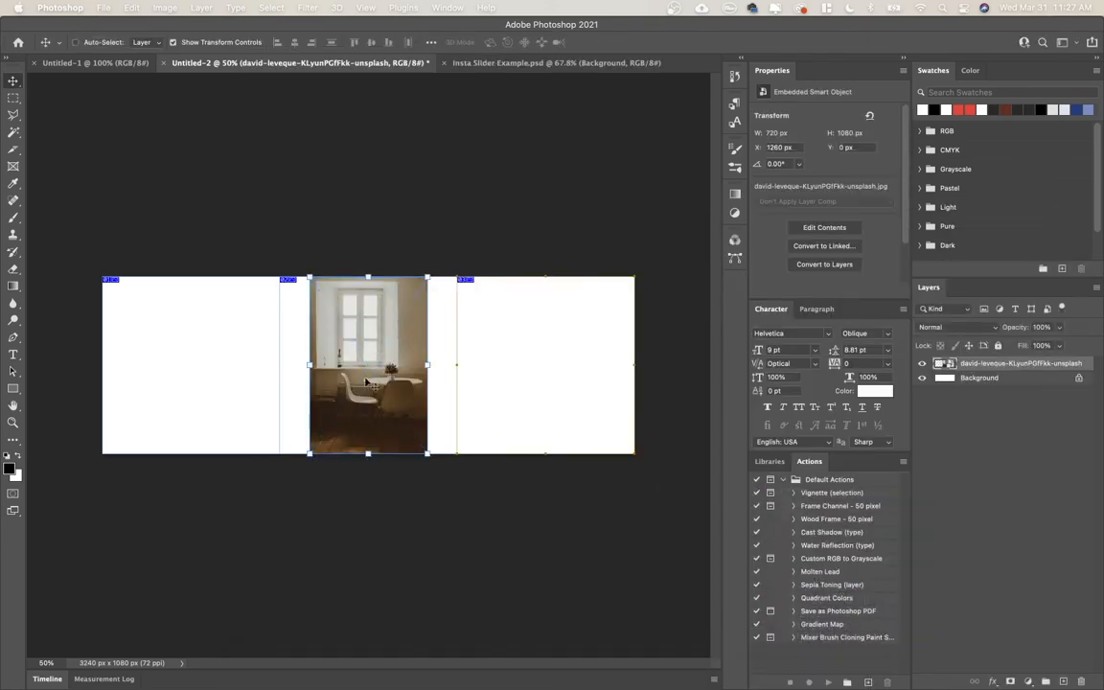
Rotate the placed photo 90° and enlarge it to about 3532 x 2354 px so it covers all three slices.
drag(376, 387, 398, 394)
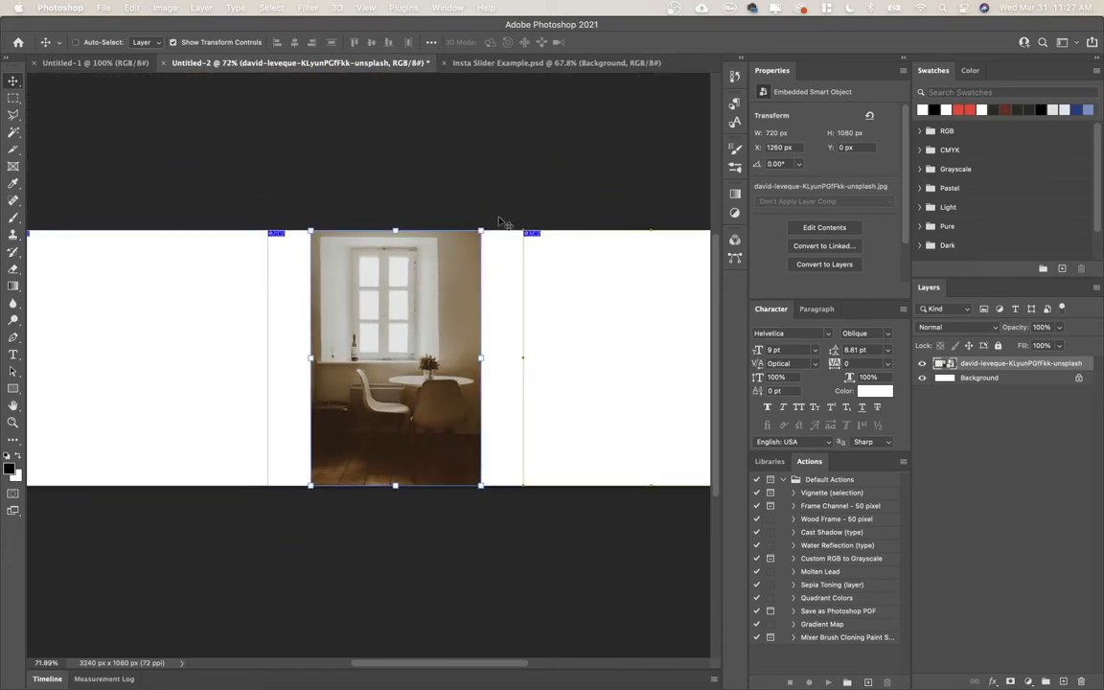
drag(498, 222, 591, 452)
key(Return)
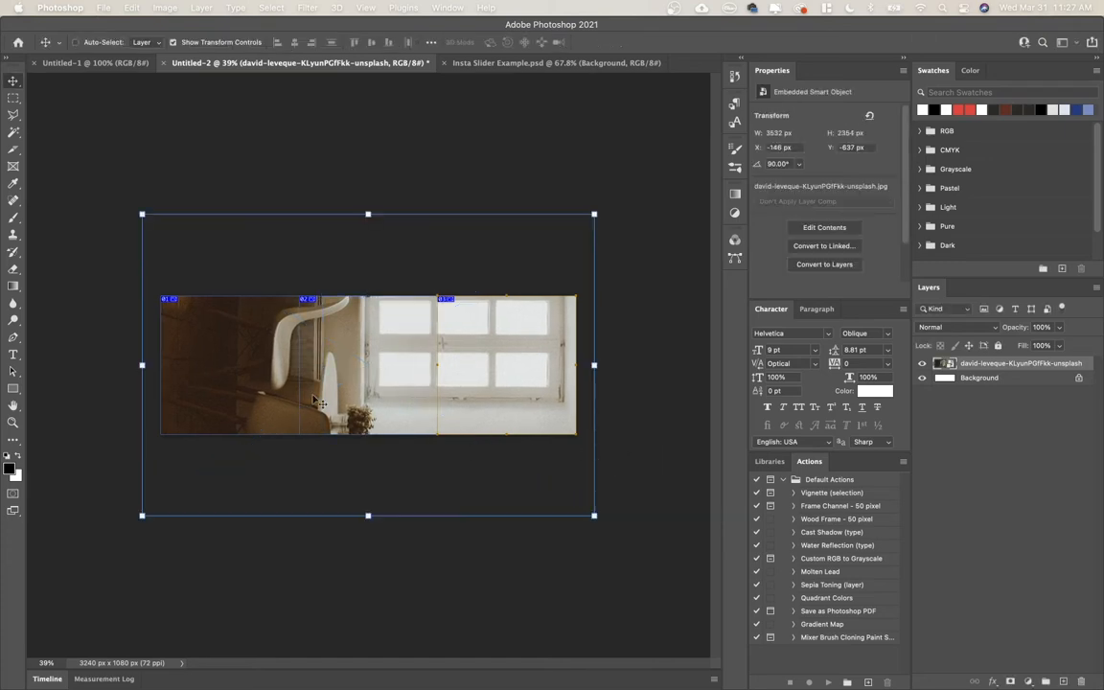
Examine how the placed interior photo fills the slices of Untitled-2 at close range and as a whole.
drag(190, 326, 253, 350)
drag(420, 387, 599, 349)
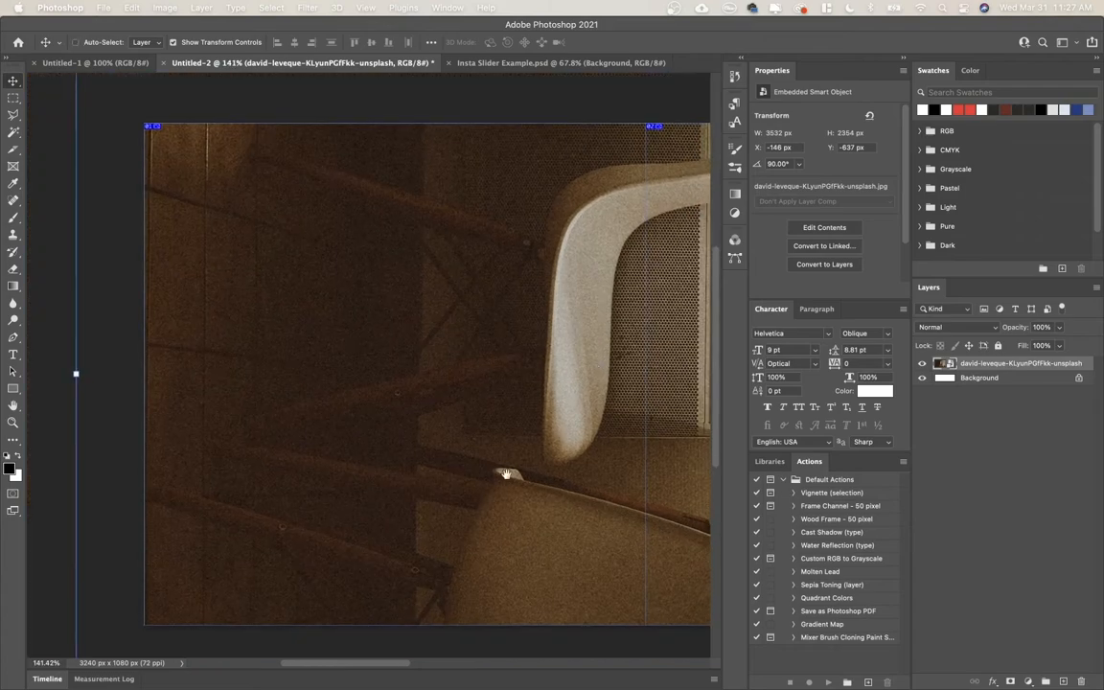
drag(506, 473, 5, 441)
drag(538, 400, 504, 408)
click(505, 407)
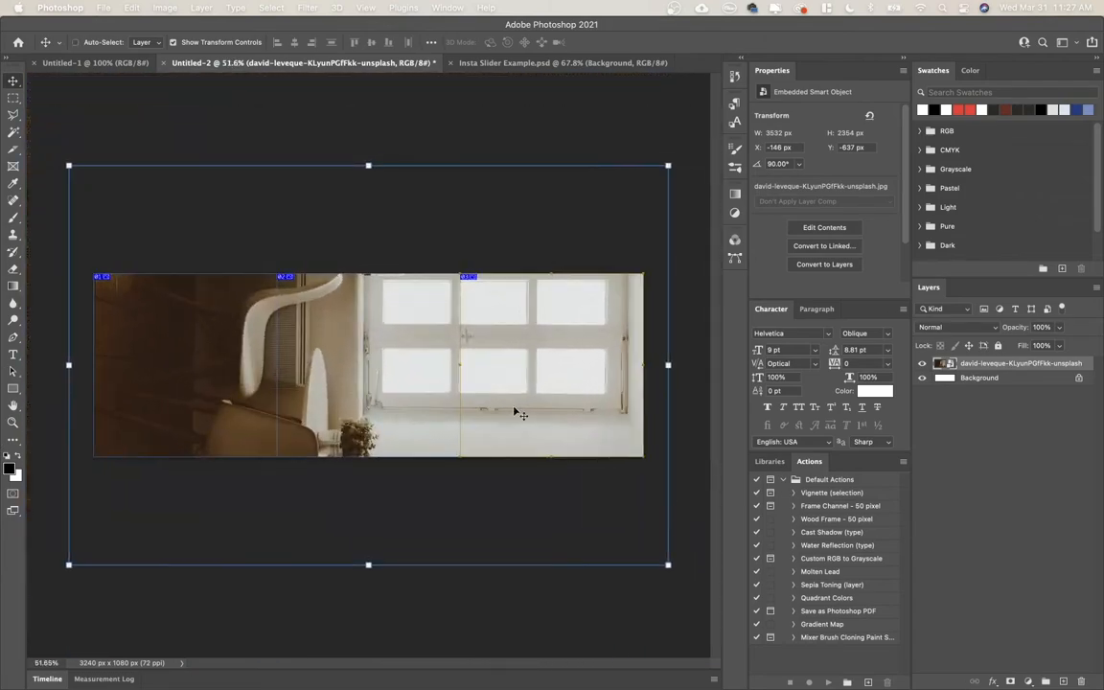
Go back to Insta Slider Example.psd and examine how its text and overlapping photos carry across the slice boundaries.
click(518, 63)
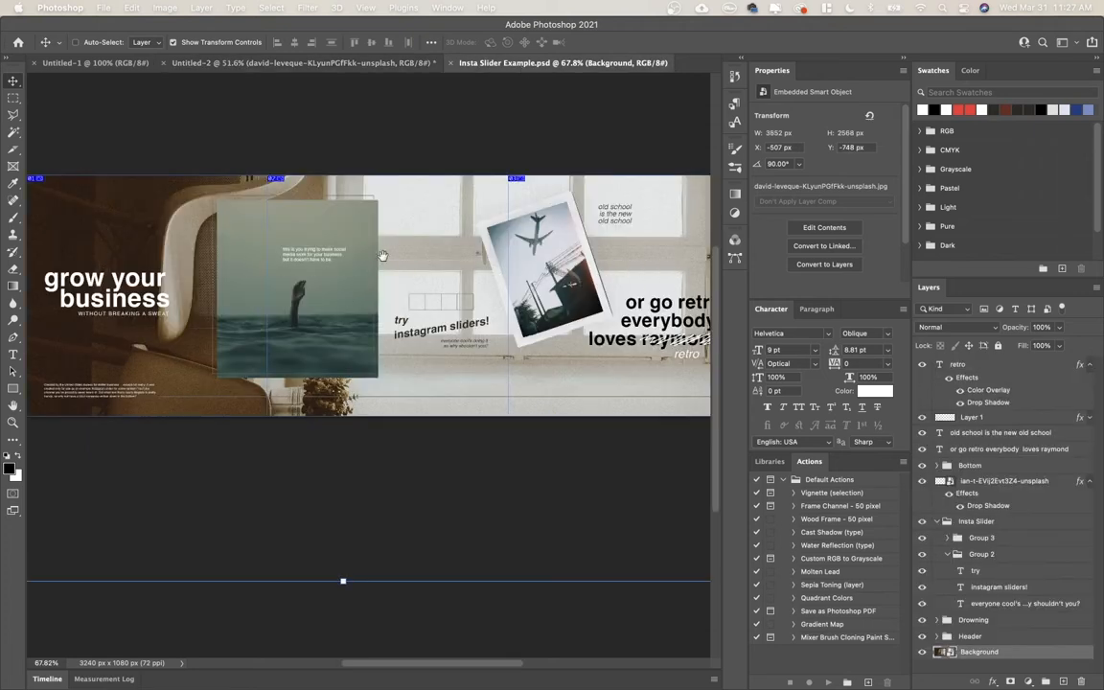
drag(95, 295, 358, 315)
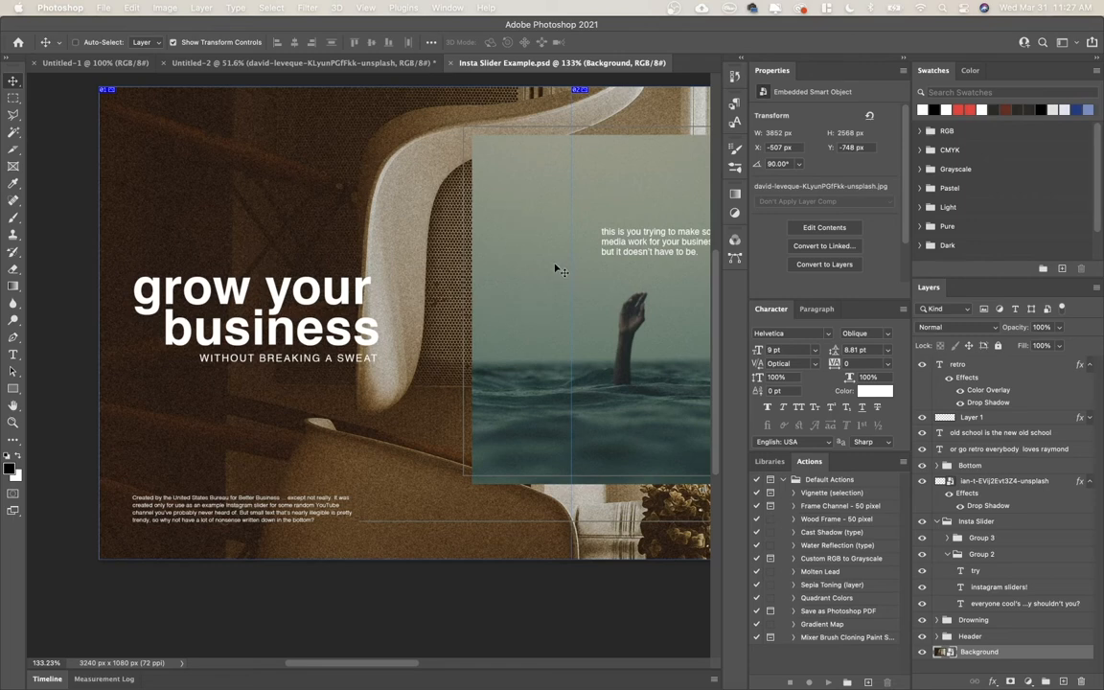
scroll(206, 515, right, 7)
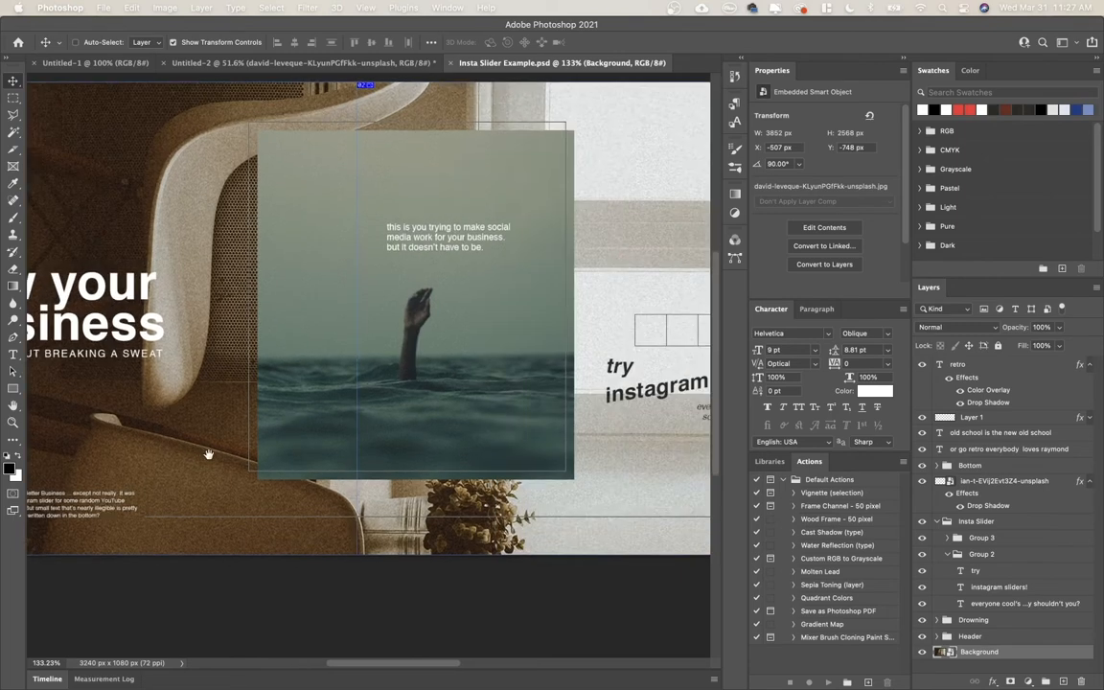
scroll(265, 522, right, 9)
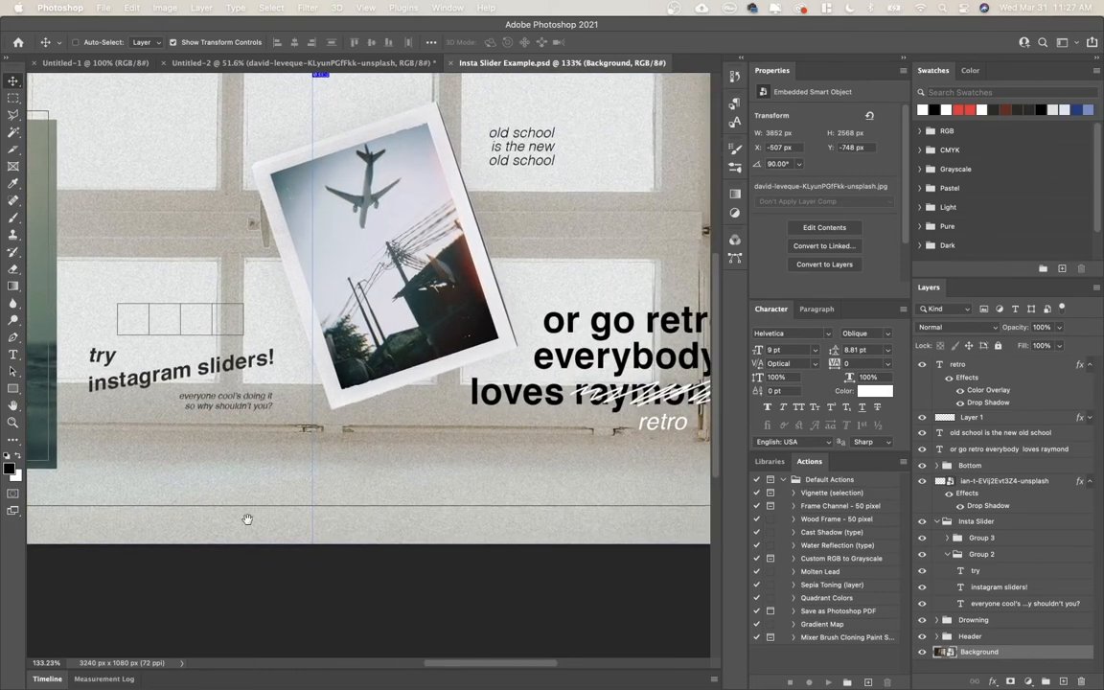
drag(257, 360, 493, 406)
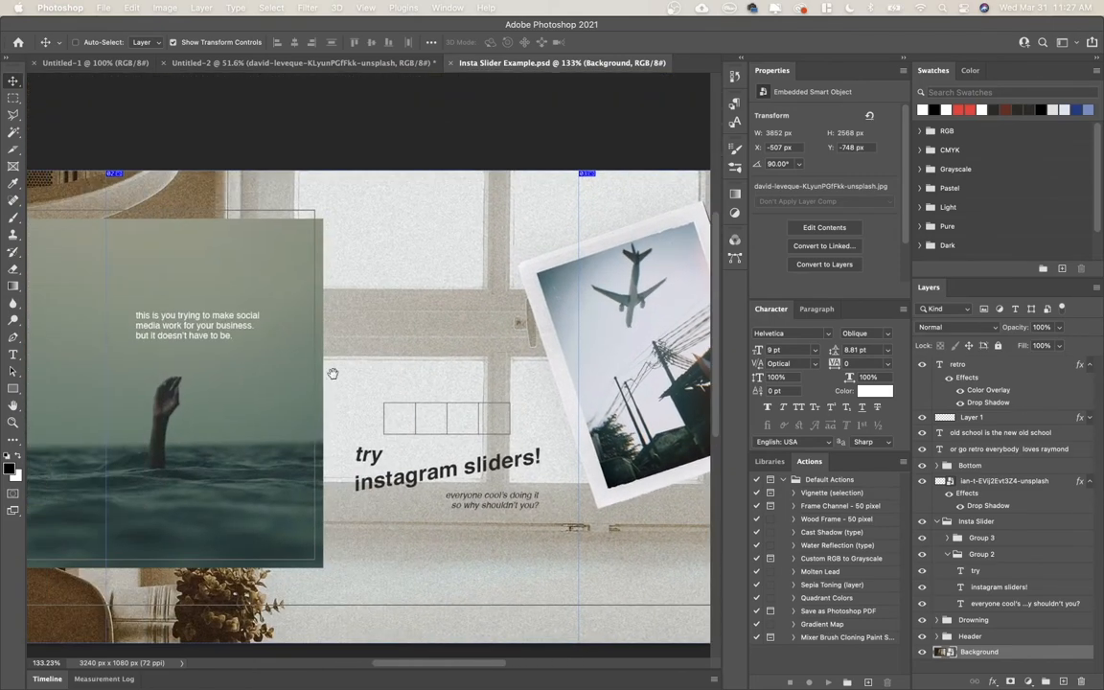
drag(332, 373, 370, 311)
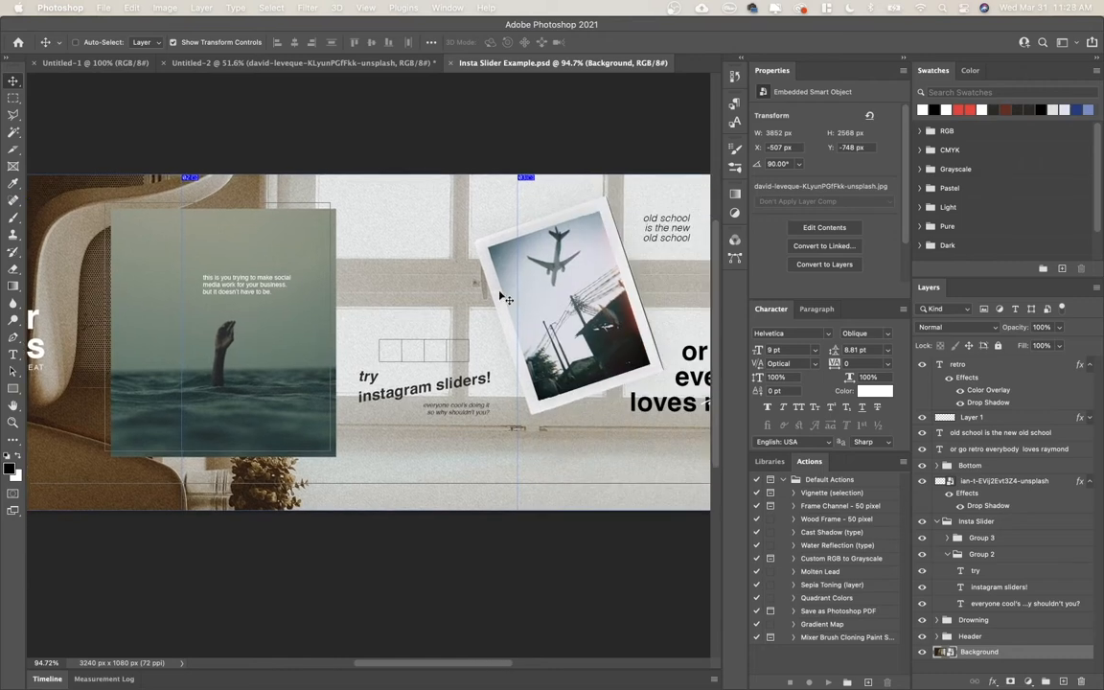
scroll(505, 299, right, 2)
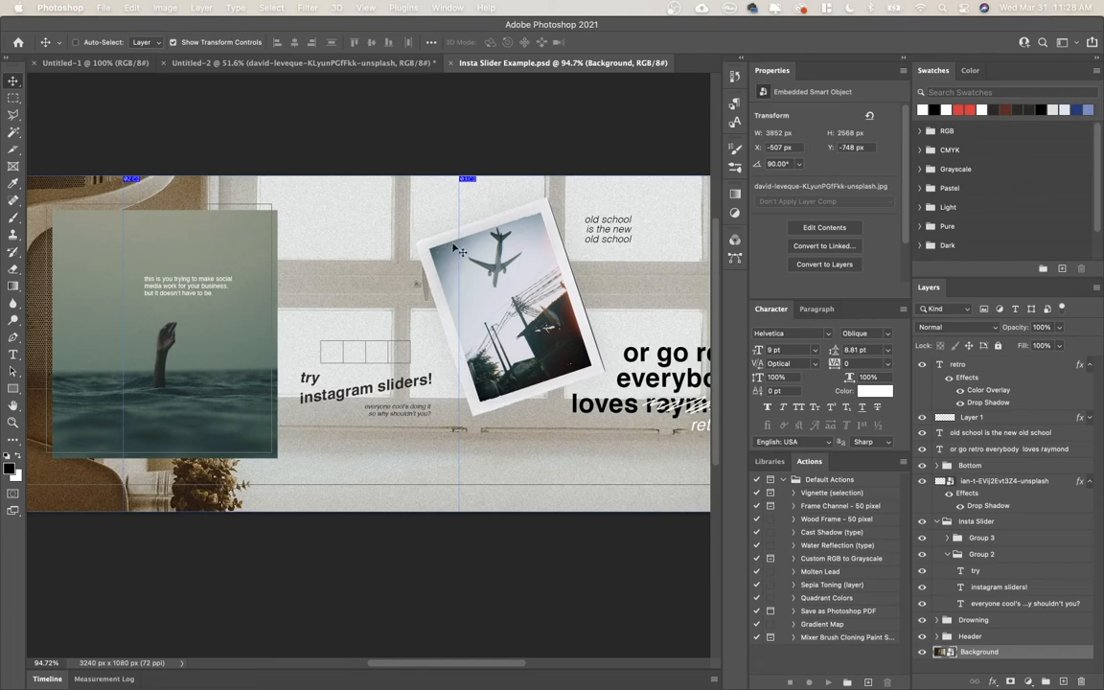
scroll(504, 274, right, 3)
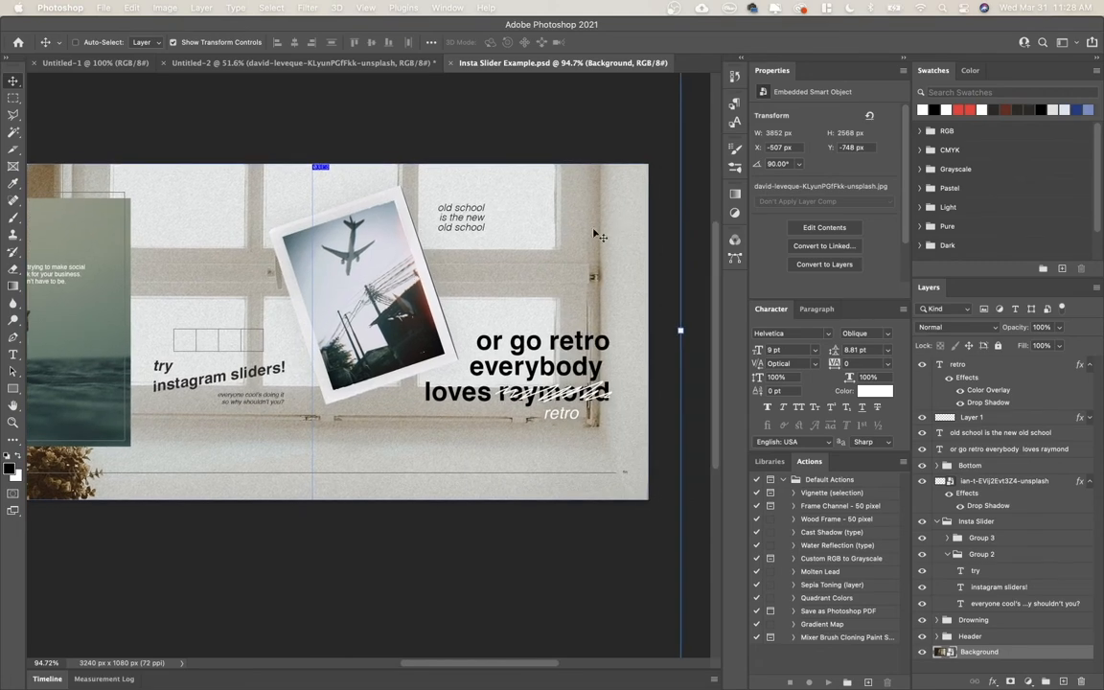
scroll(596, 235, left, 6)
scroll(599, 241, down, 3)
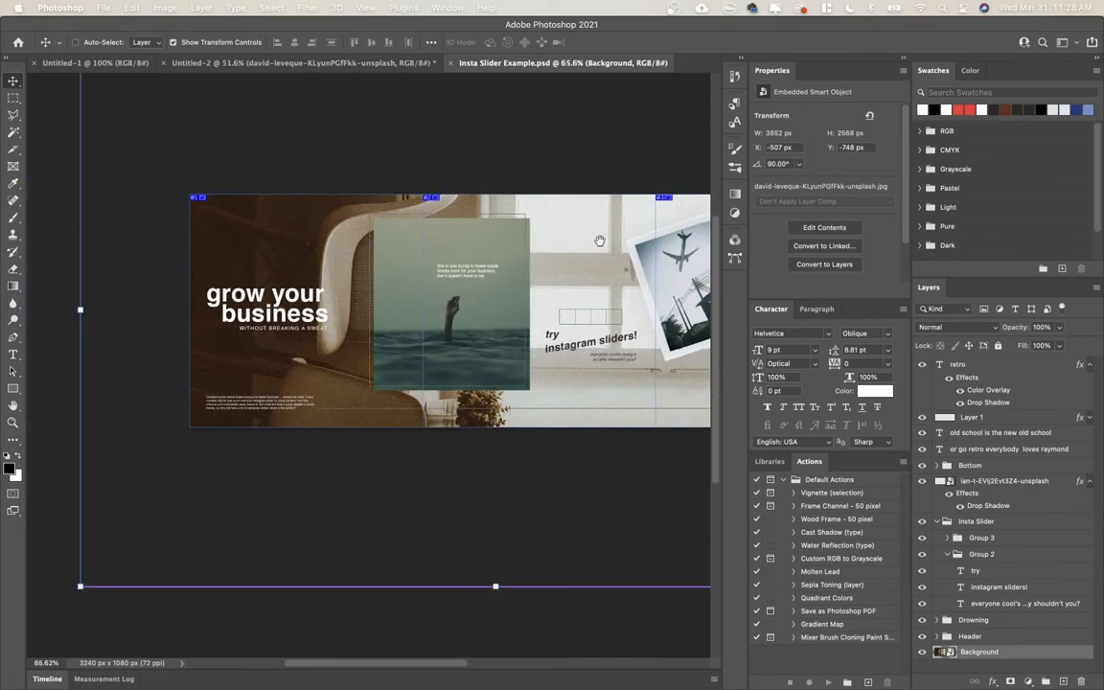
scroll(599, 241, right, 4)
click(452, 158)
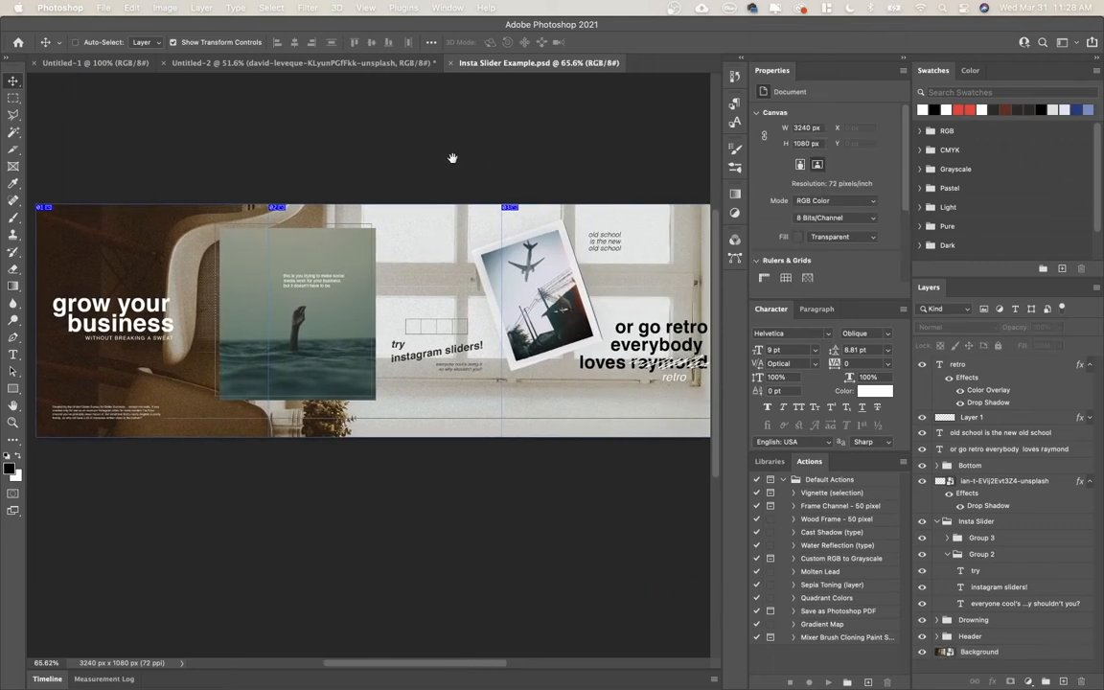
scroll(453, 158, down, 1)
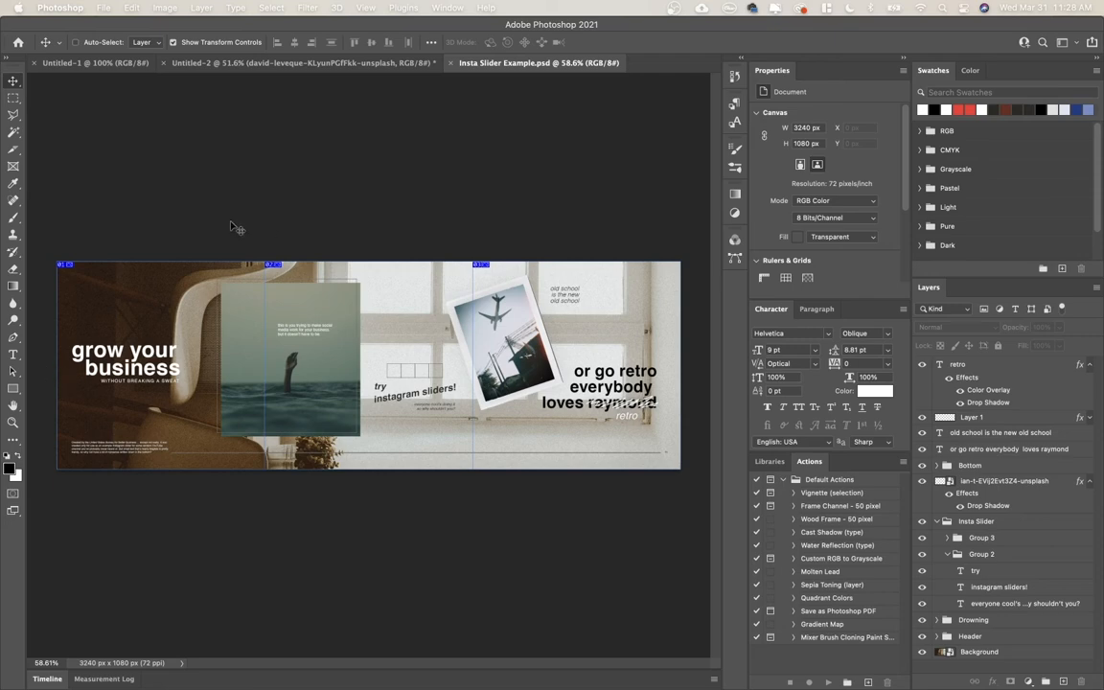
Open the Save for Web (Legacy) export for Insta Slider Example.psd.
click(103, 7)
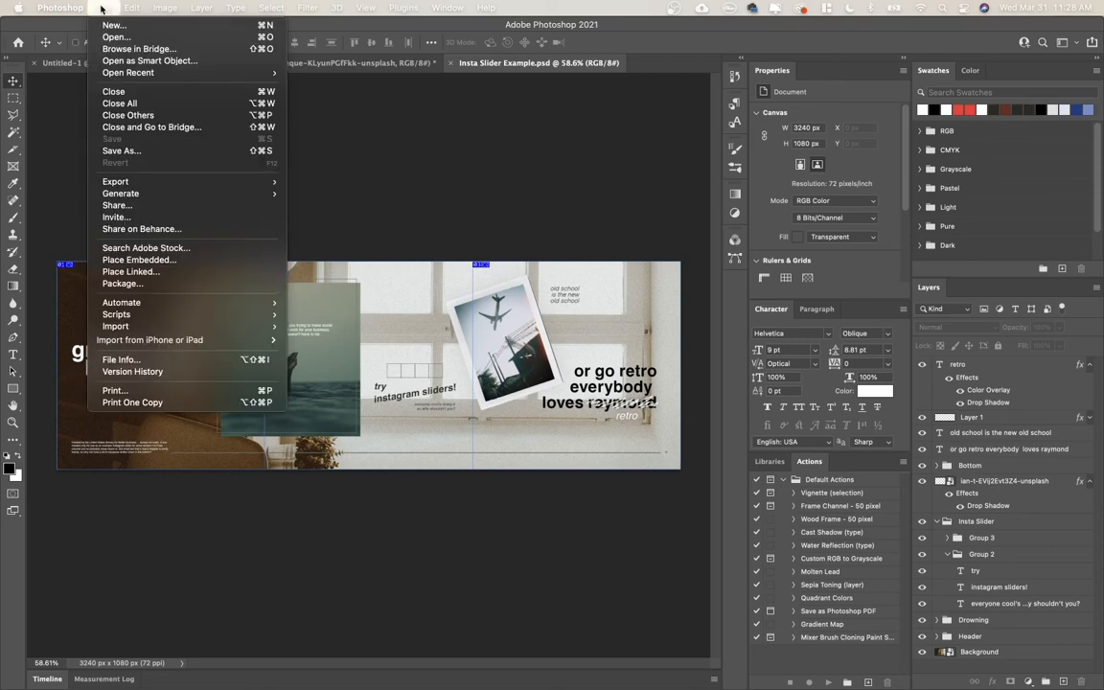
mouse_move(224, 181)
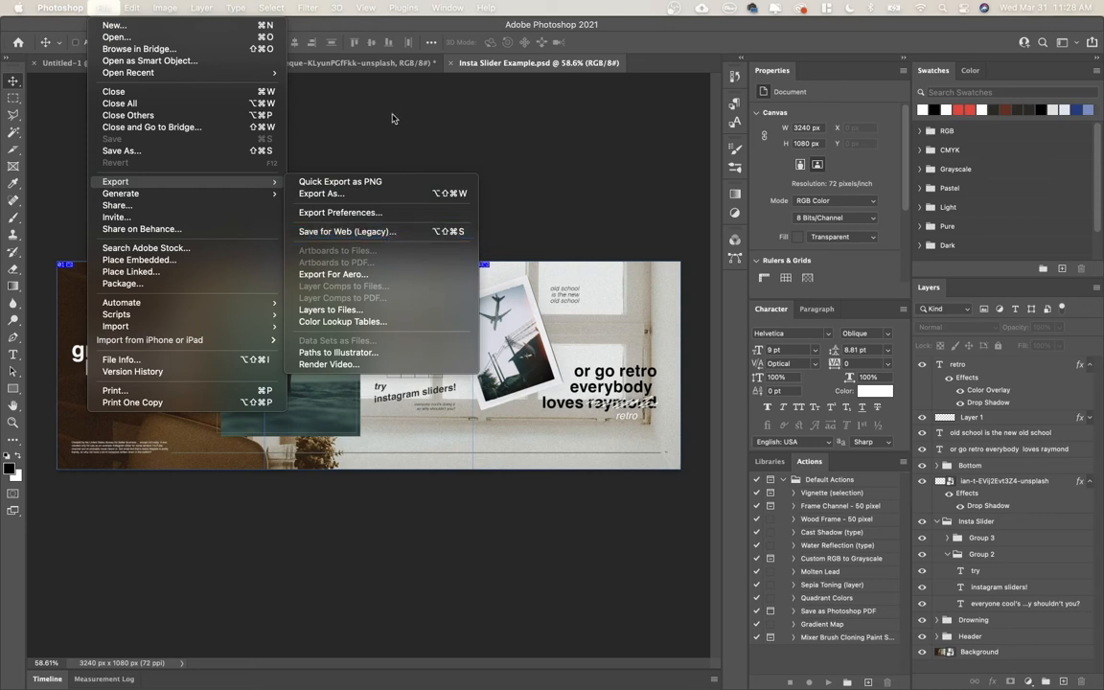
key(shift+super+alt+s)
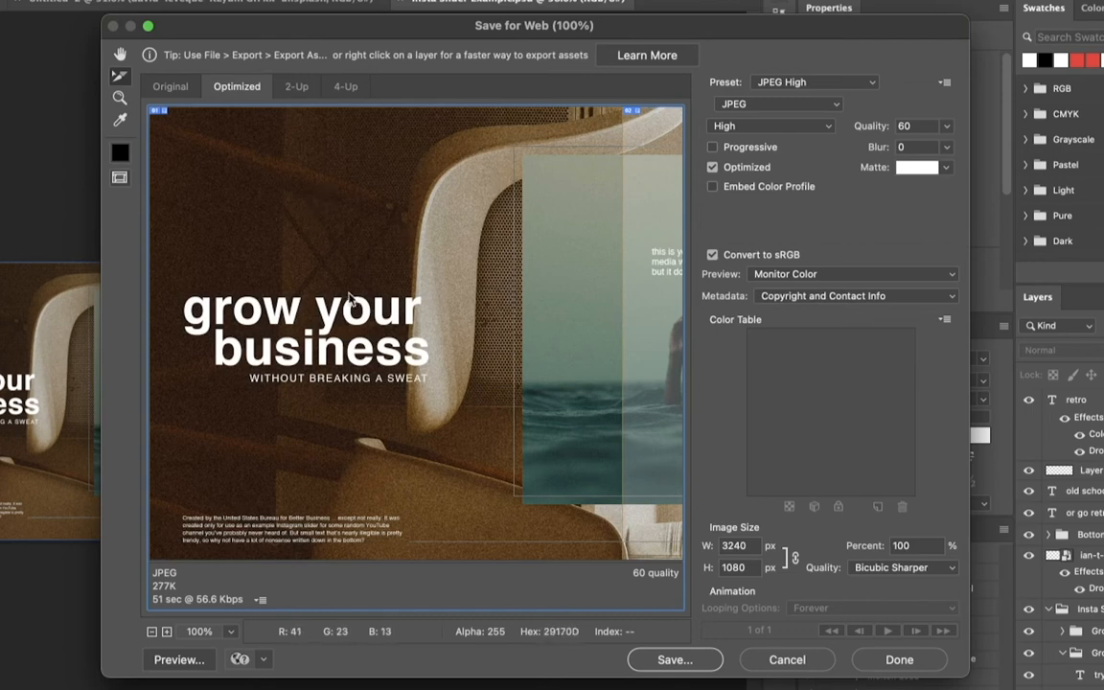
click(688, 660)
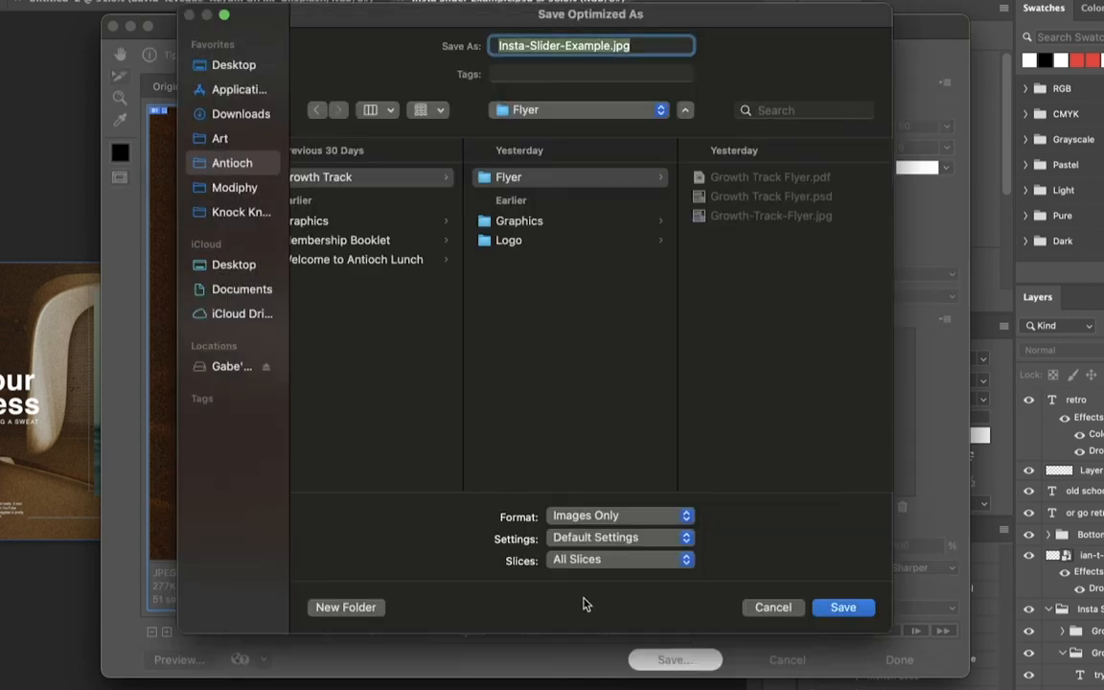
click(583, 559)
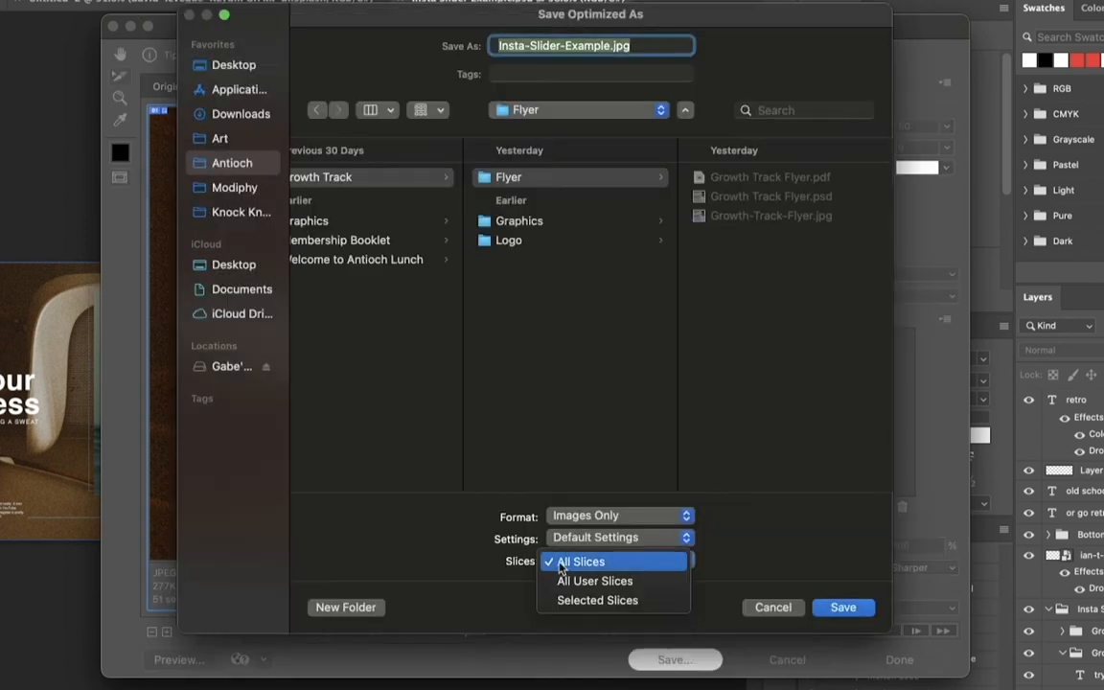
click(544, 335)
click(544, 335)
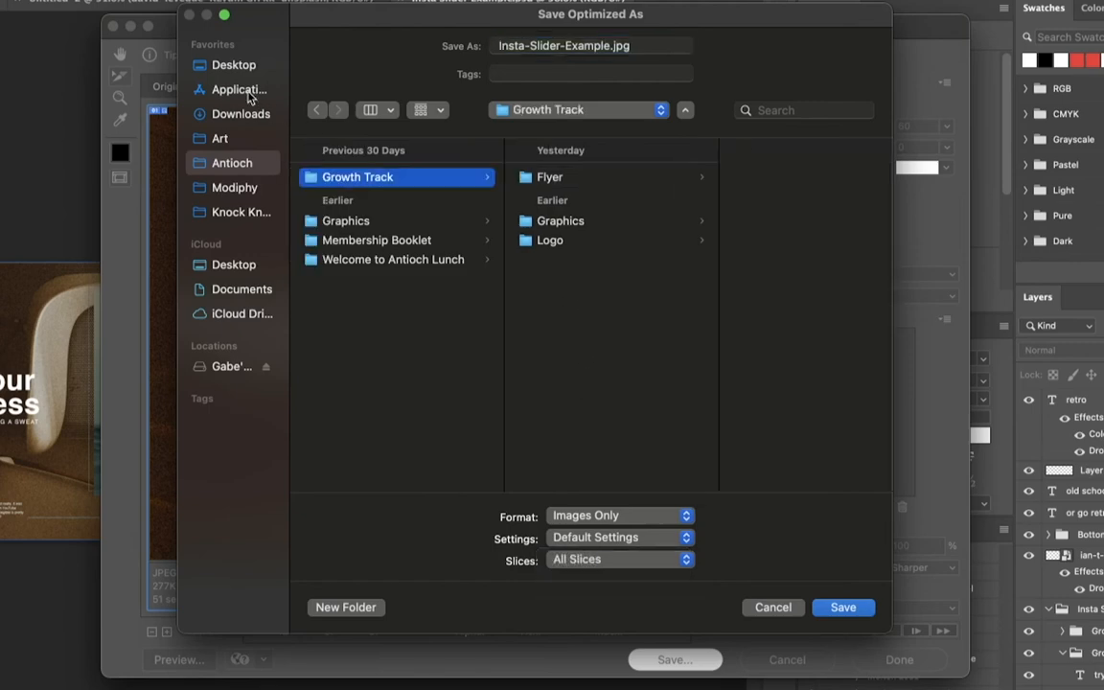
click(782, 607)
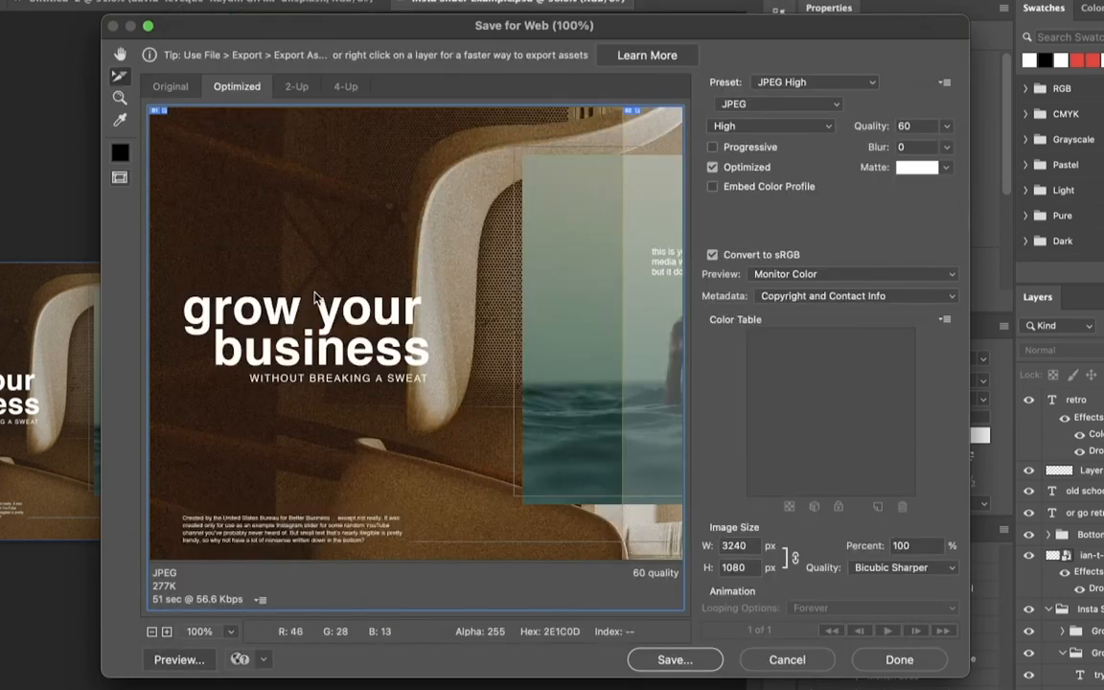
scroll(316, 297, right, 10)
scroll(321, 300, left, 10)
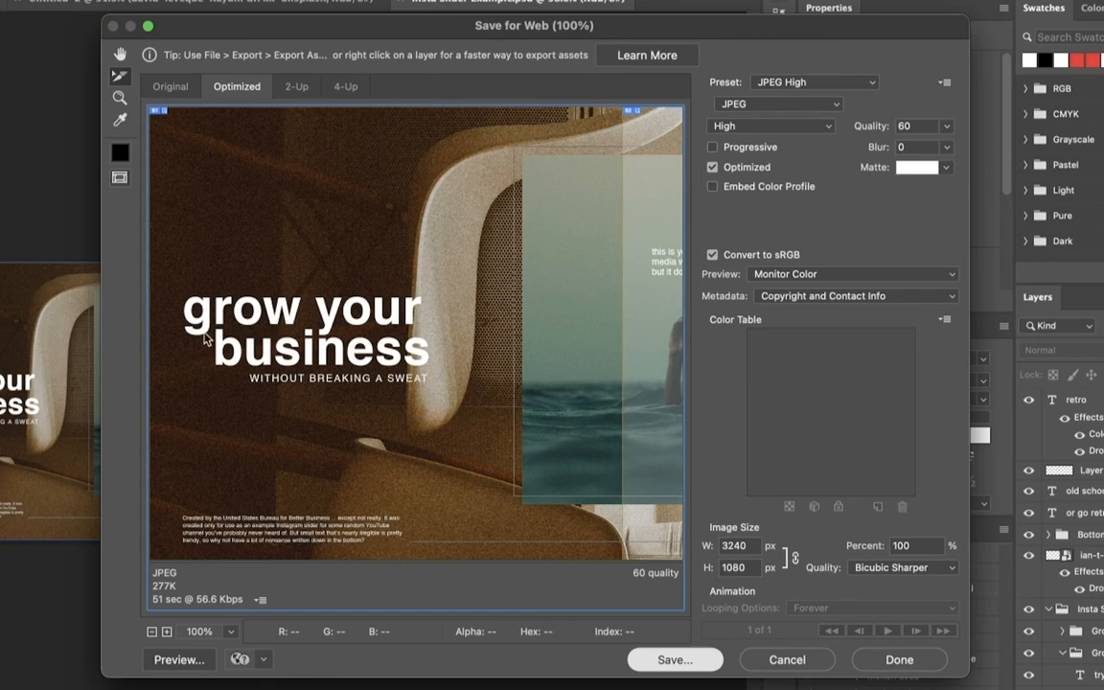
Save all slices to the Desktop as Insta-Slider-Example.jpg, with format Images Only and default settings.
key(Return)
click(234, 65)
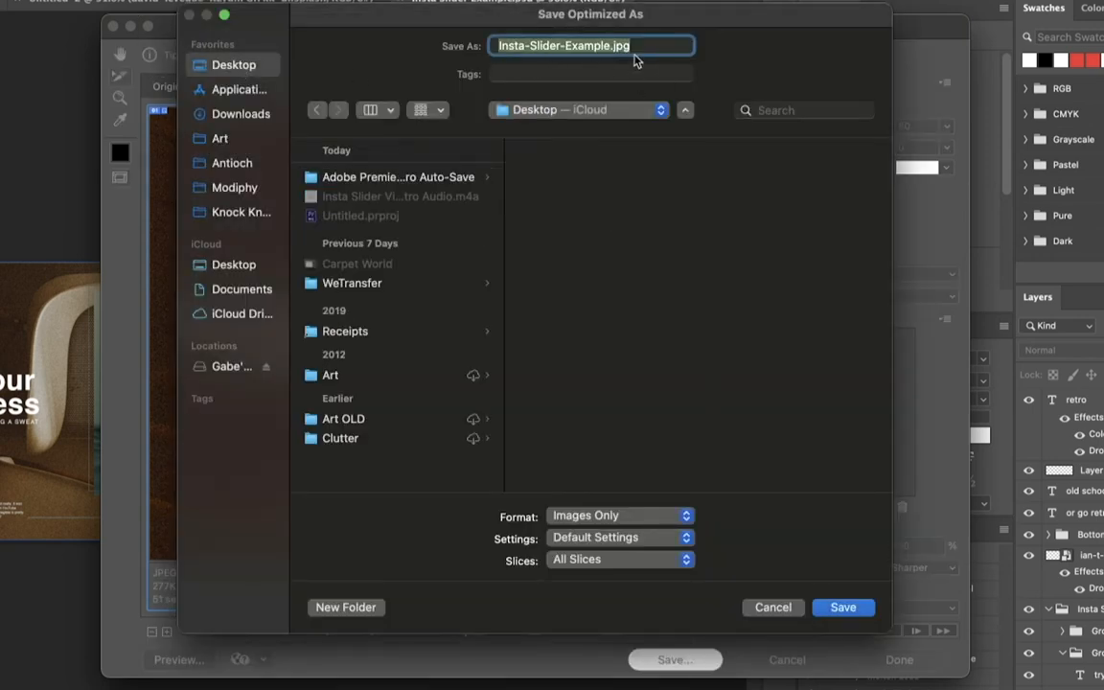
key(Right)
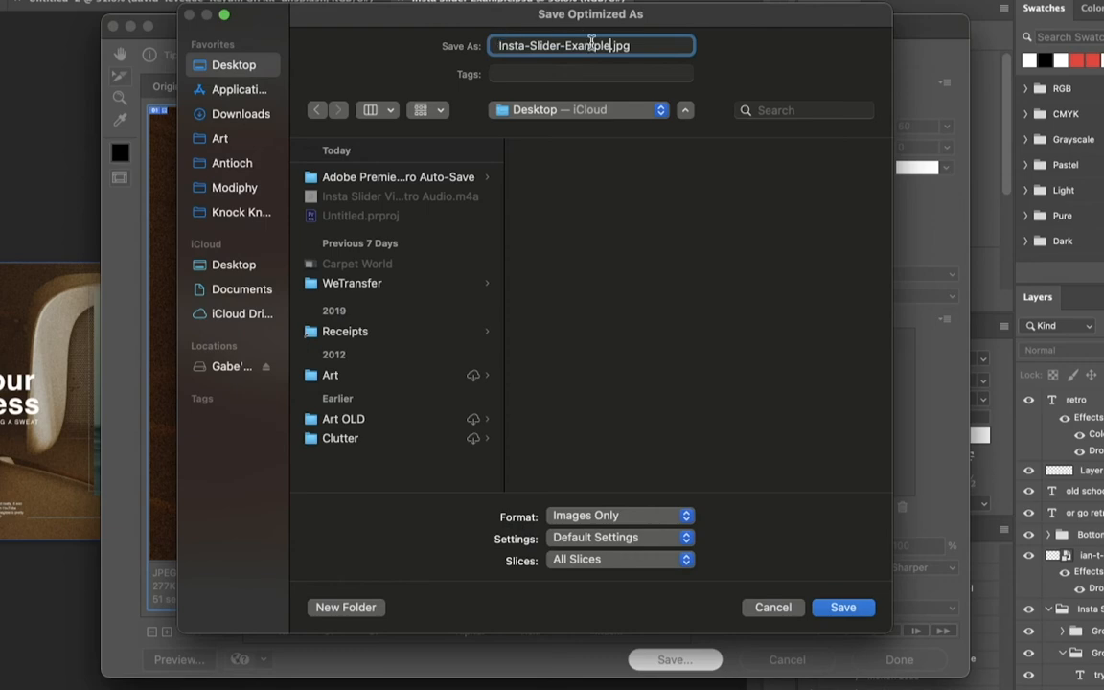
click(817, 607)
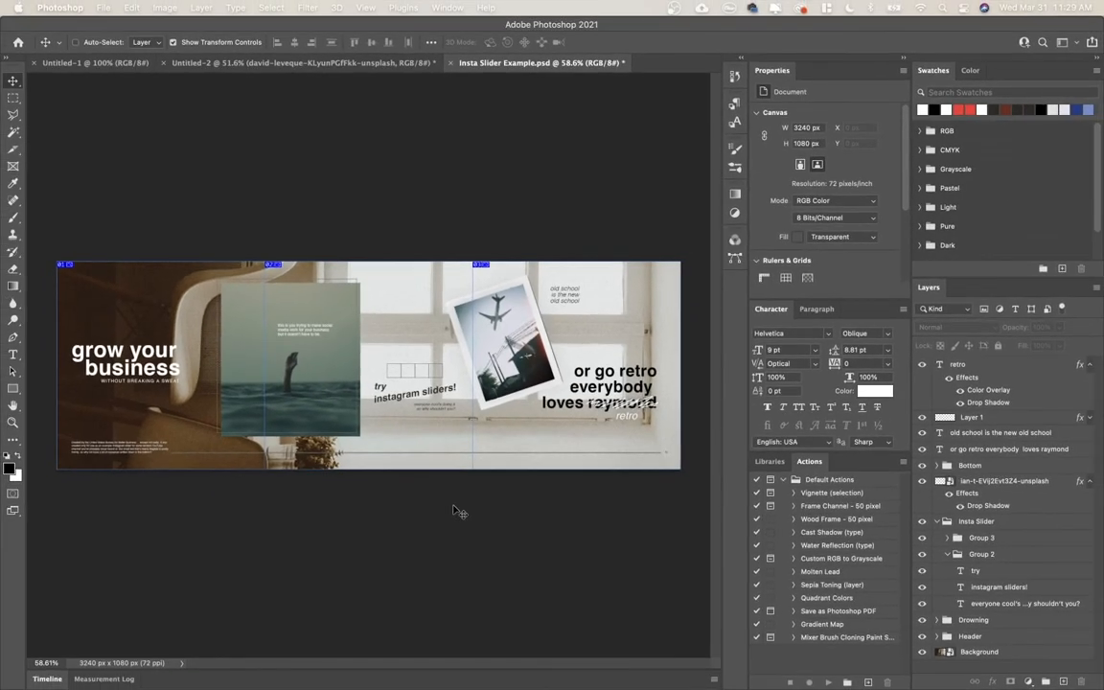
Switch to a new Finder window and open the exported images folder on the Desktop.
mouse_move(287, 686)
right_click(249, 668)
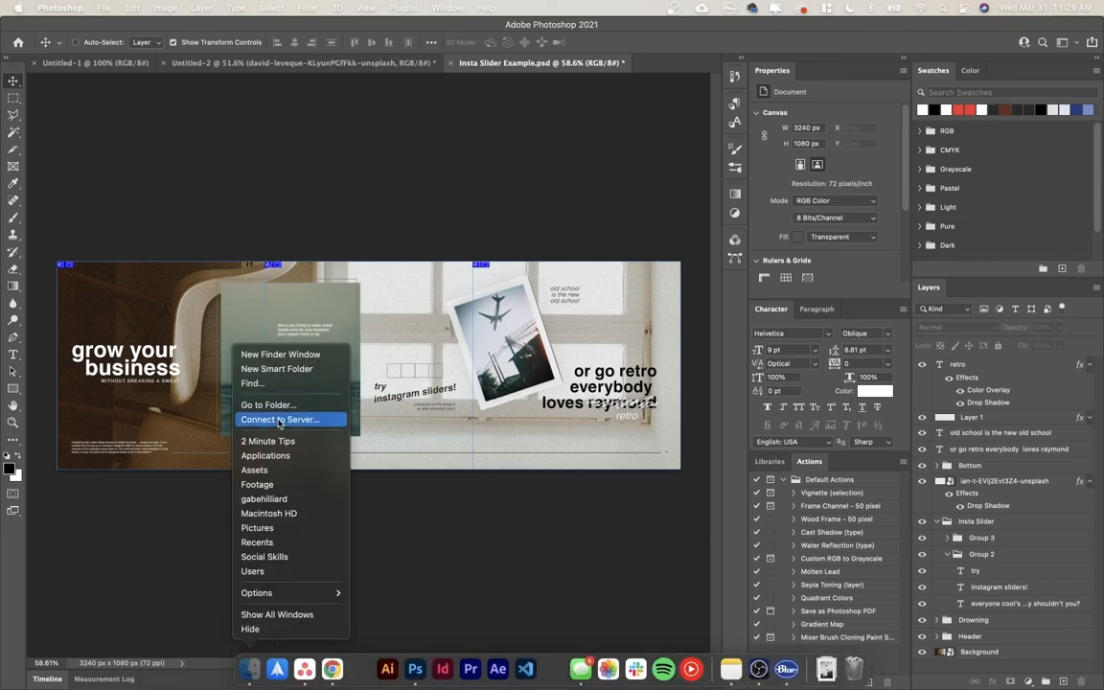
click(281, 354)
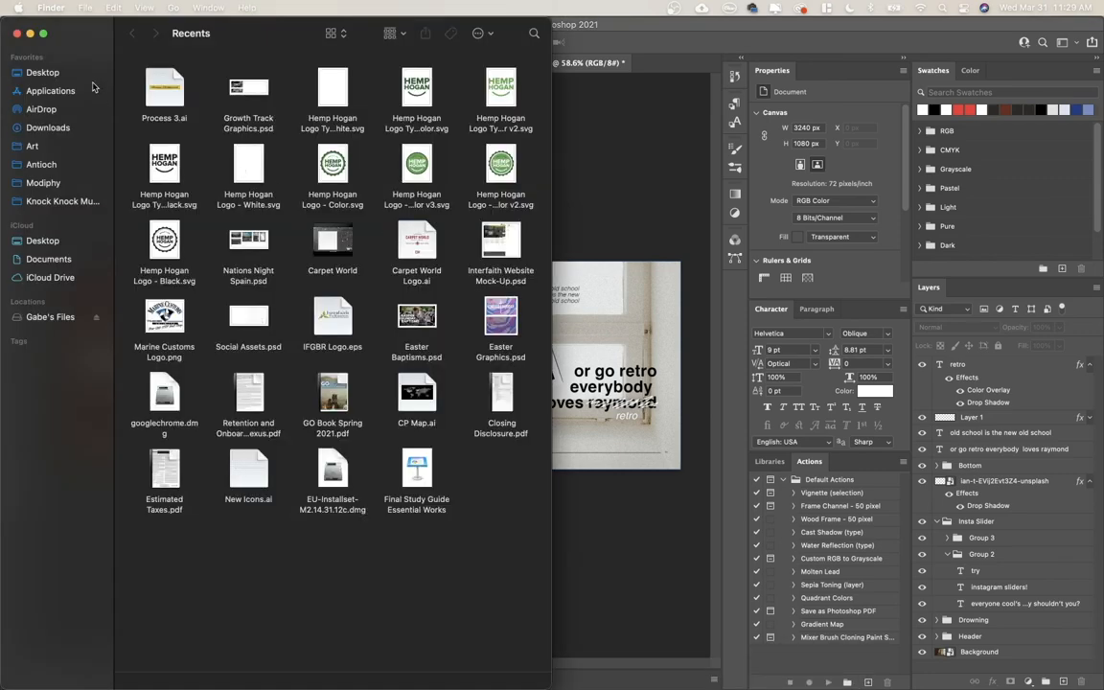
click(93, 75)
click(449, 171)
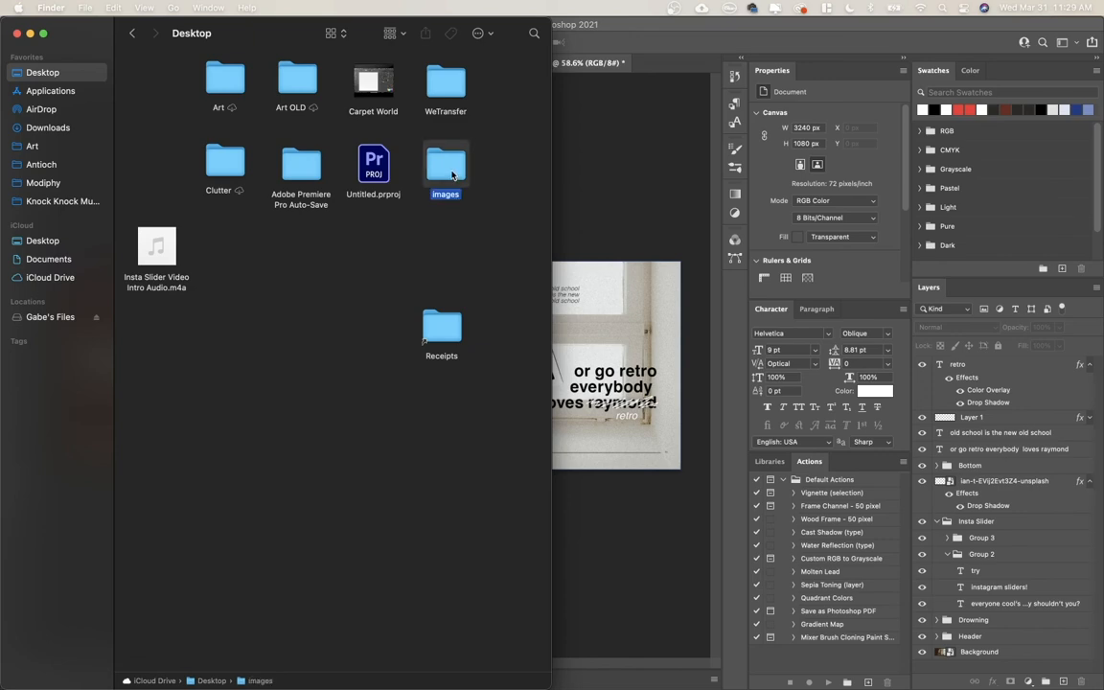
double_click(453, 174)
Preview the slices Insta-Slider-Example_01.jpg to Insta-Slider-Example_03.jpg back and forth in sequence, and return to Photoshop.
click(153, 86)
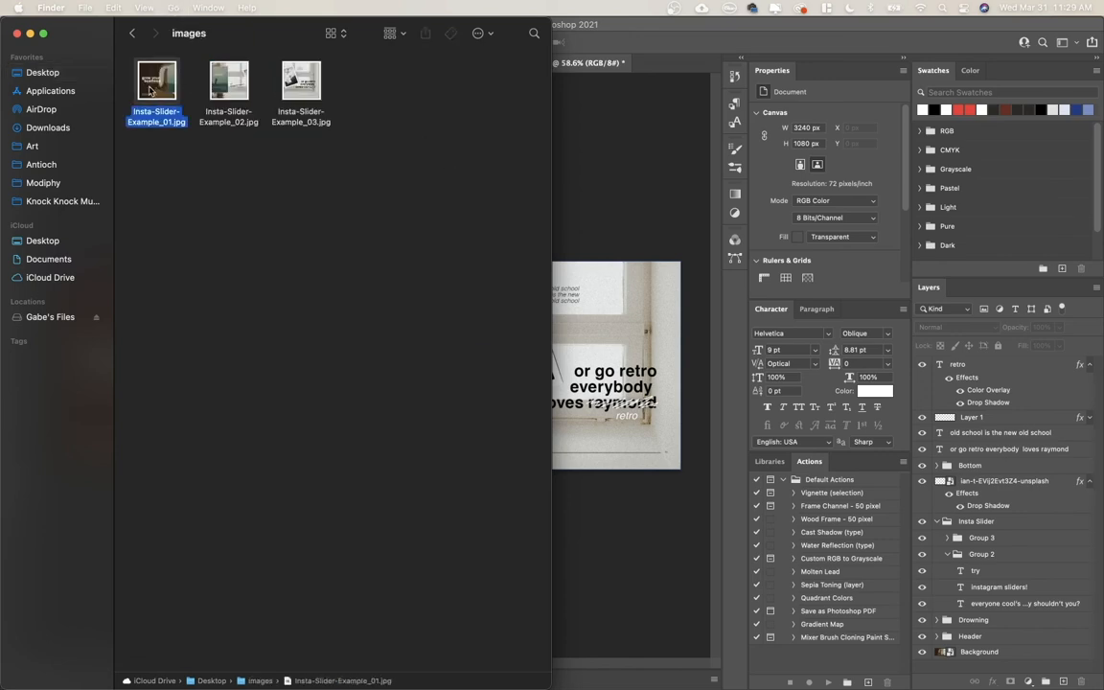
key(space)
key(Right)
key(Right)
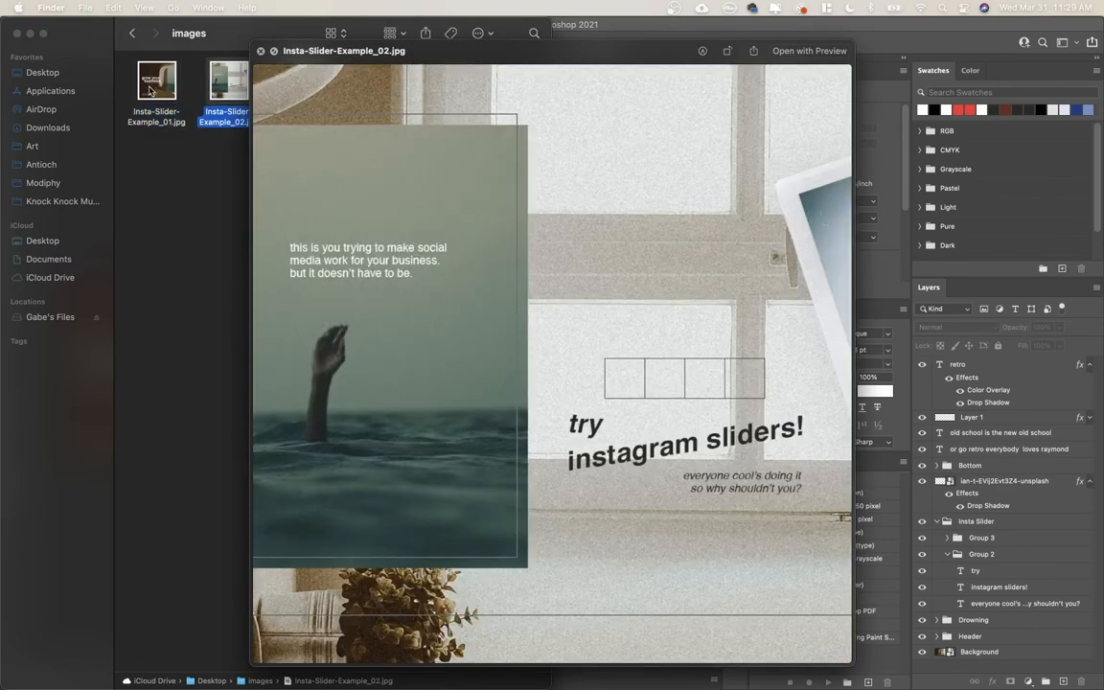
key(Left)
key(Left)
key(Right)
key(Right)
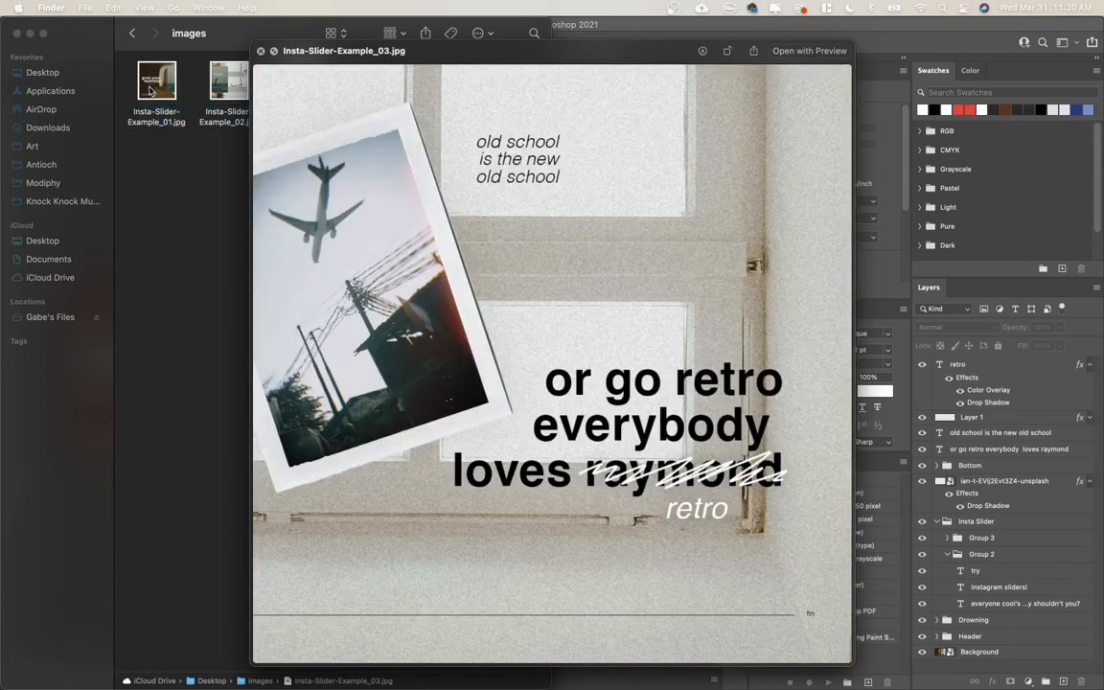
key(Left)
key(Left)
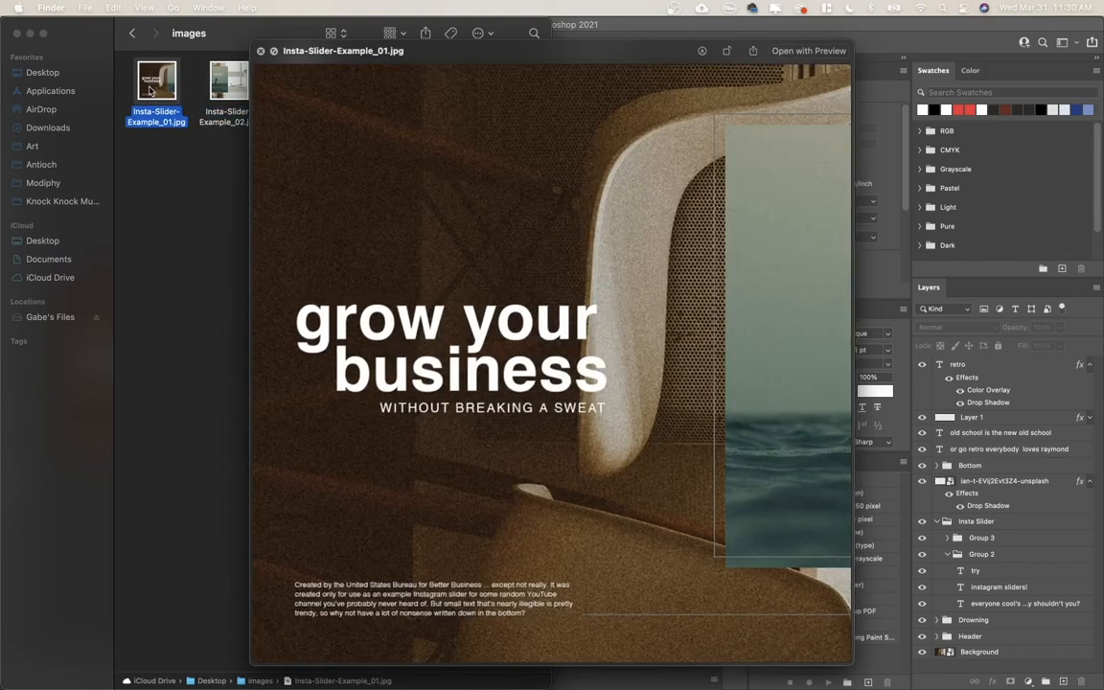
key(space)
click(611, 227)
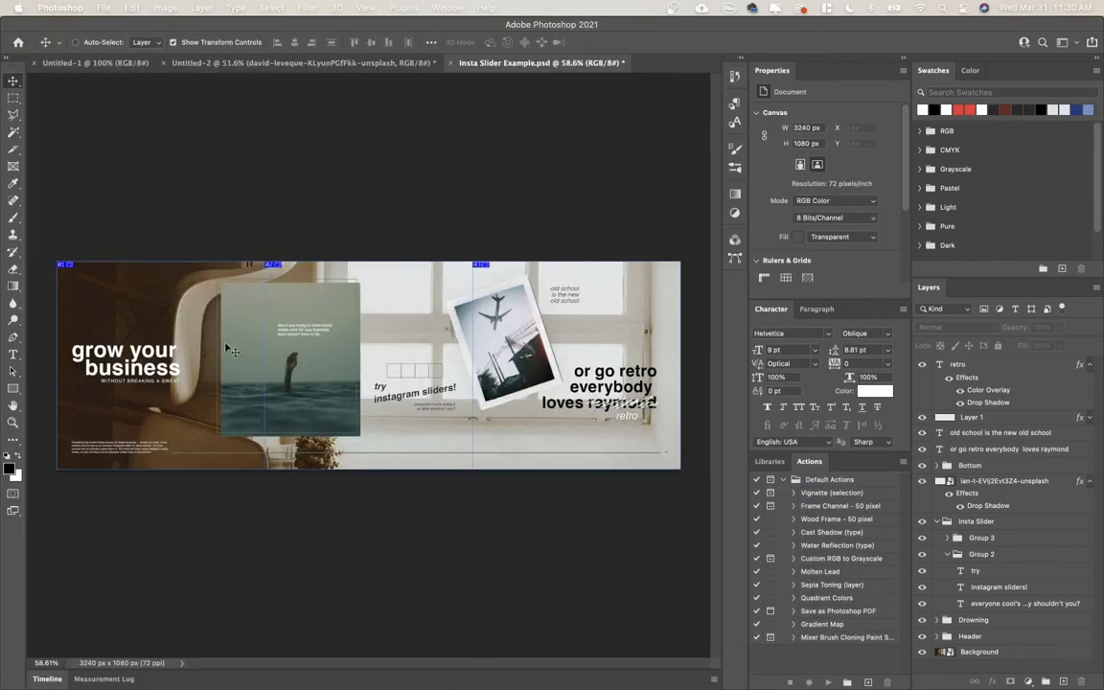